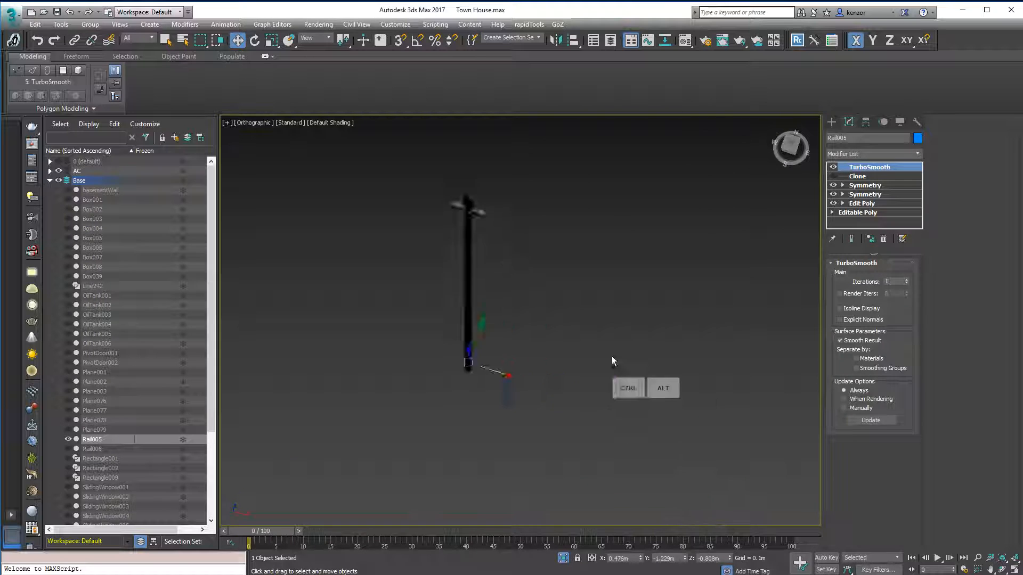
Disable the Symmetry and TurboSmooth modifiers on Rail005 and delete the Edit Poly modifier from its stack
middle_click_drag(632, 275, 694, 302)
middle_click_drag(694, 302, 733, 299)
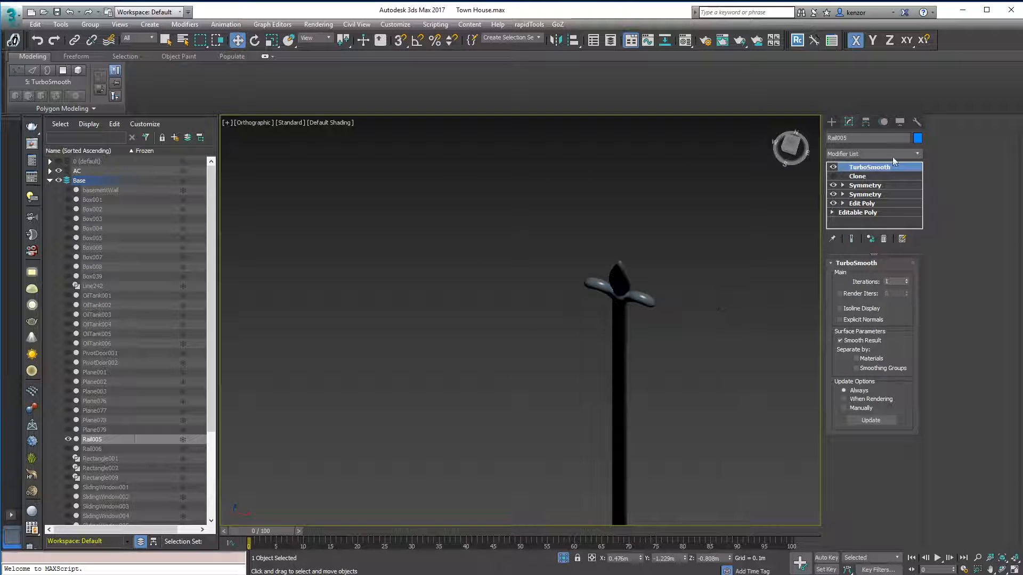
left_click(833, 186)
middle_click_drag(765, 227, 774, 247, "alt")
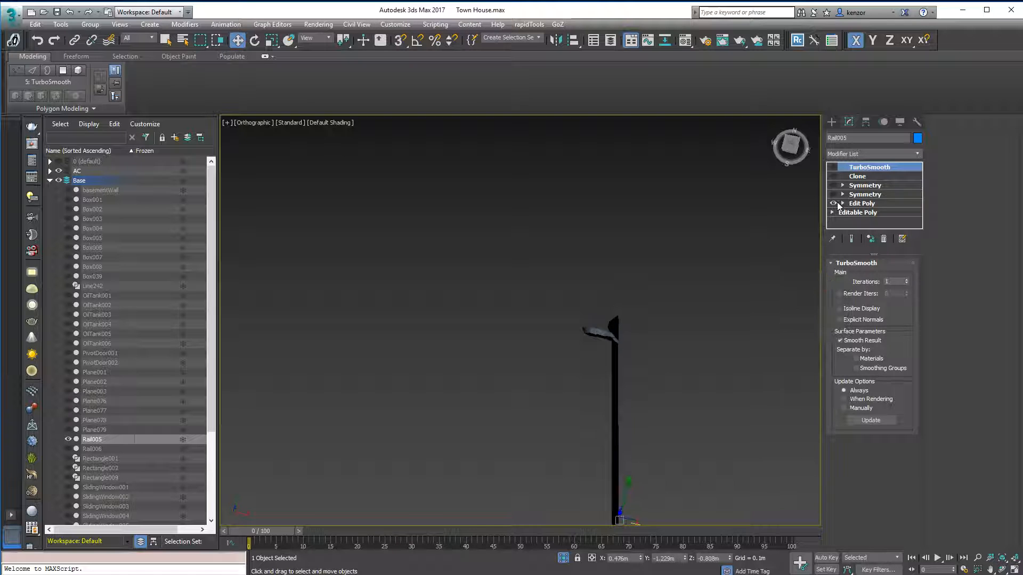
left_click(863, 204)
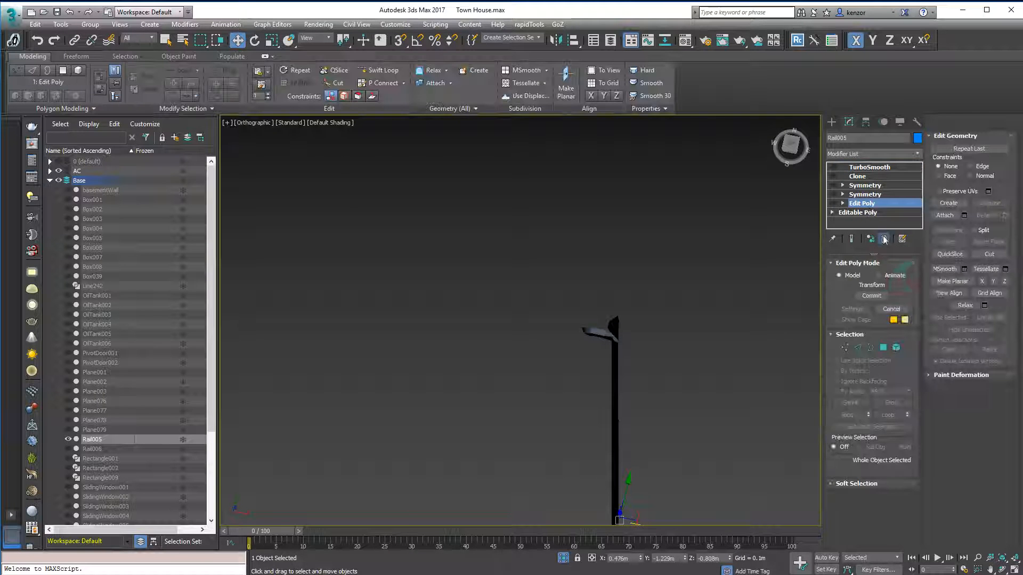
left_click(884, 239)
middle_click_drag(760, 265, 760, 213, "alt")
Re-enable both Symmetry modifiers on Rail005 so the full spear tip is mirrored again
left_click(873, 195)
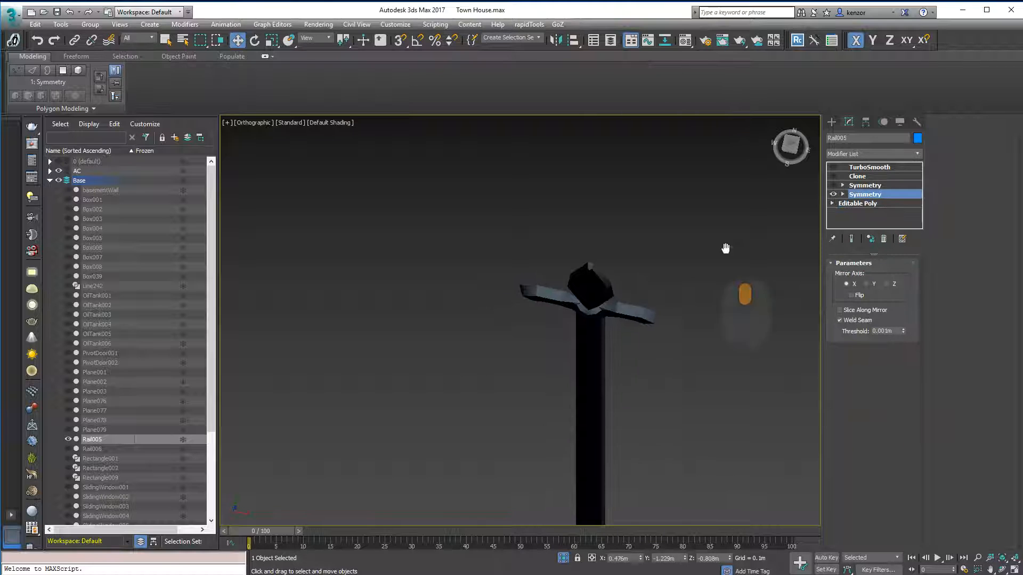
left_click(865, 185)
middle_click_drag(731, 258, 697, 273, "alt")
scroll(697, 273, "up", 3)
middle_click_drag(784, 222, 791, 362, "alt")
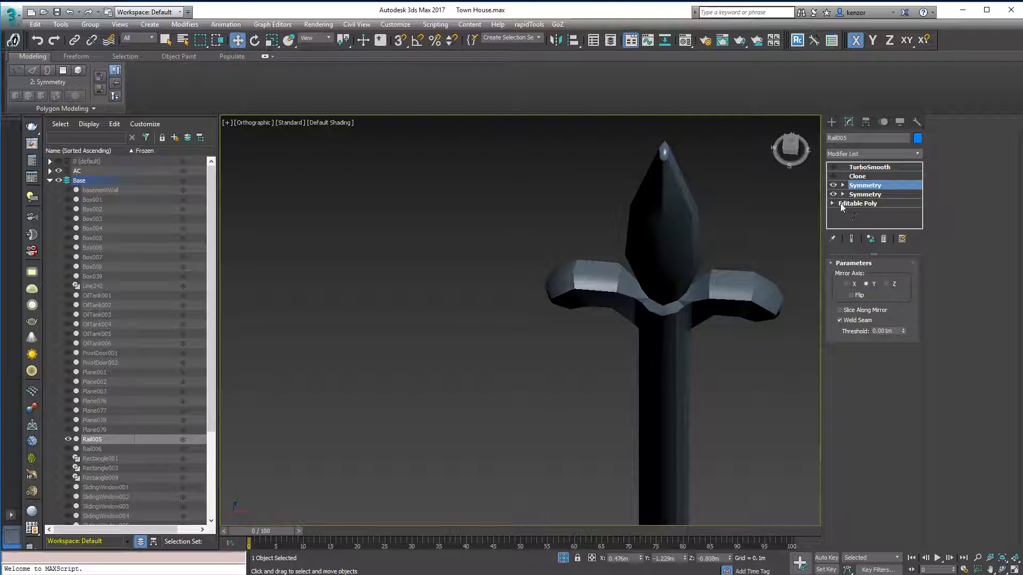
Open the rail's Editable Poly at vertex level, show the end result, and select a side vertex of the spear tip
left_click(789, 198)
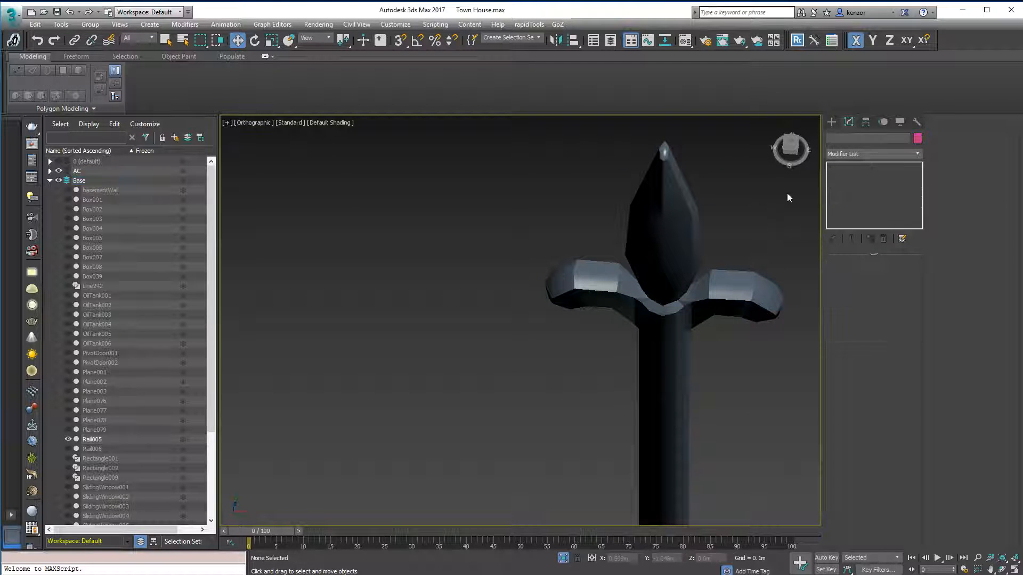
left_click(718, 282)
left_click(851, 213)
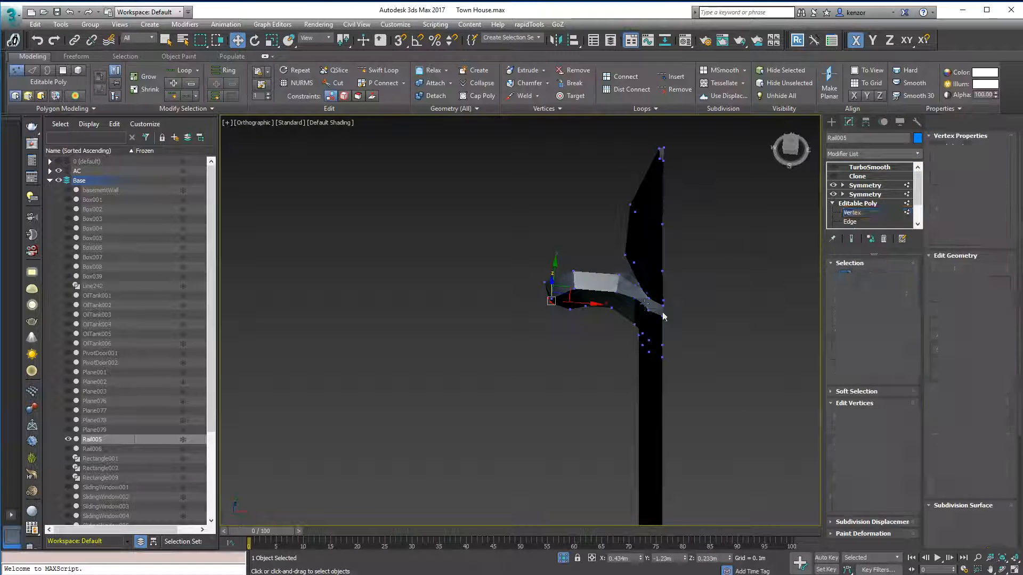
mouse_move(687, 225)
middle_mouse_down("alt")
mouse_move(671, 185)
mouse_move(687, 228)
middle_mouse_up("alt")
left_click(635, 187)
middle_click_drag(685, 186, 714, 213, "alt")
middle_click_drag(668, 140, 704, 205)
left_click(851, 239)
middle_click_drag(687, 244, 632, 284, "alt")
left_click_drag(610, 278, 610, 279)
middle_click_drag(652, 284, 591, 226, "alt")
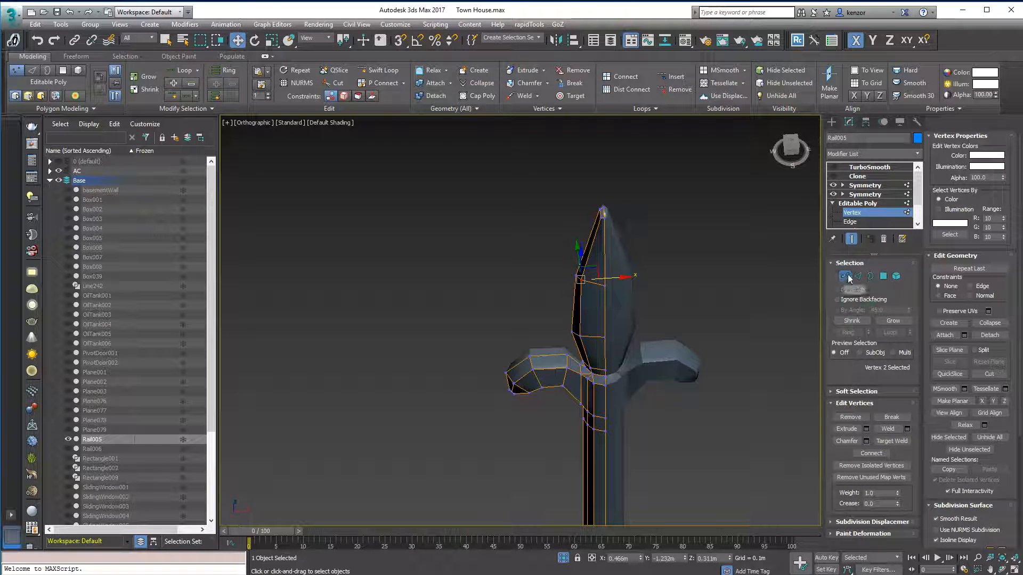
Draw a plane about 0.159 m long and 0.1 m wide beside the rail's spear tip in the Front view
left_click(849, 278)
scroll(660, 234, "down", 3)
scroll(643, 265, "up", 8)
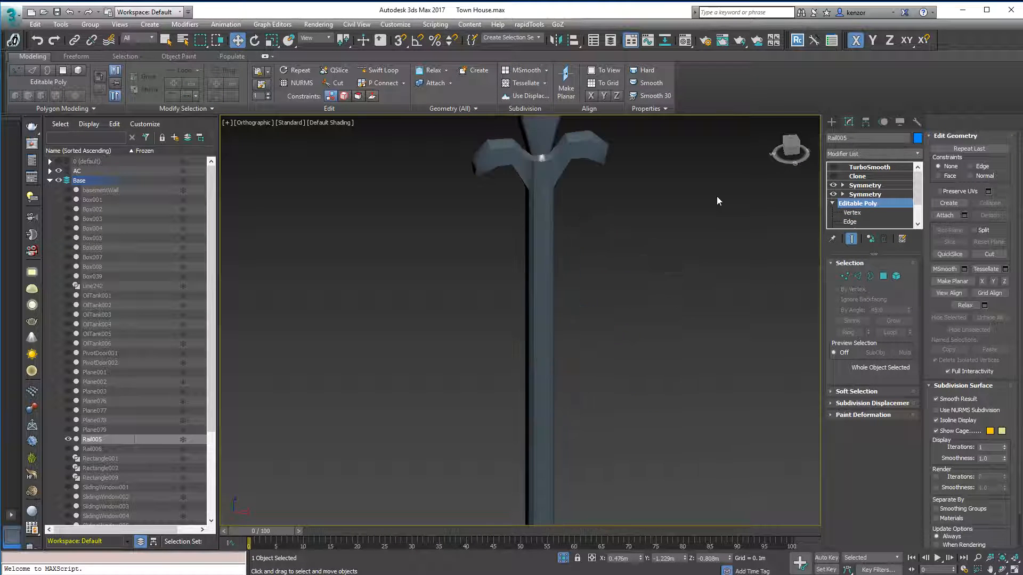
key("f")
scroll(669, 283, "down", 5)
scroll(643, 288, "up", 6)
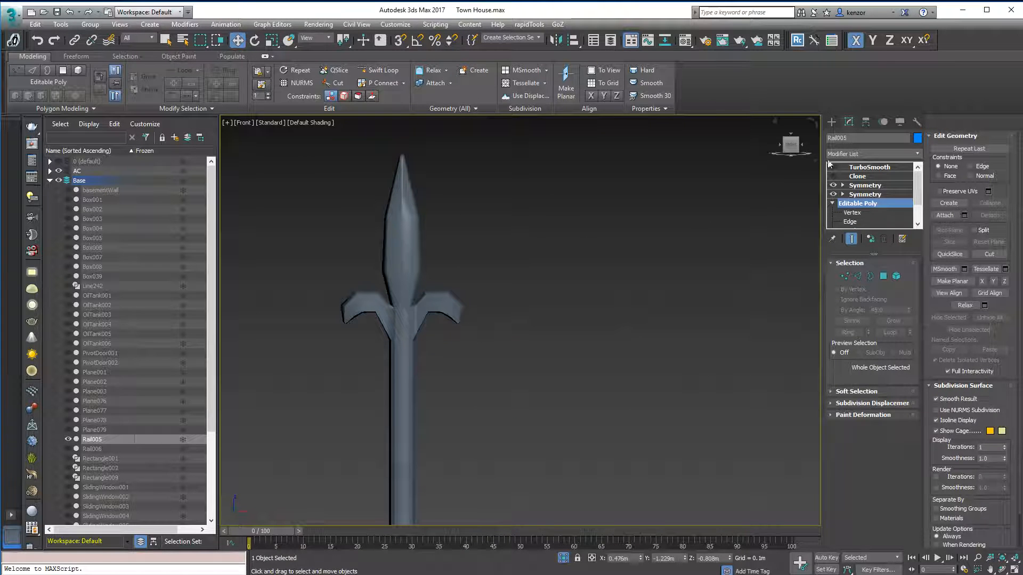
left_click(832, 122)
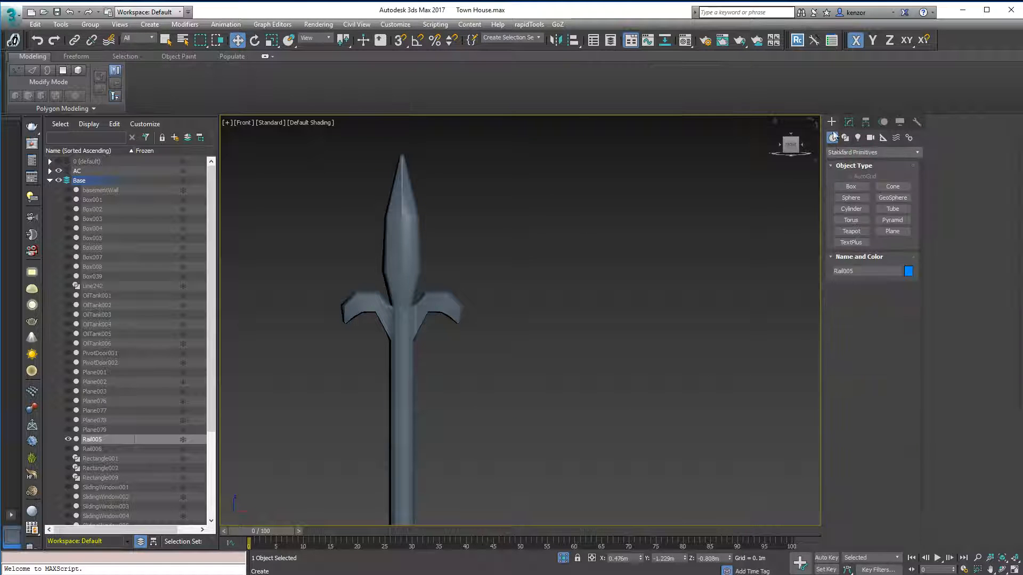
left_click(886, 230)
left_click_drag(539, 159, 672, 373)
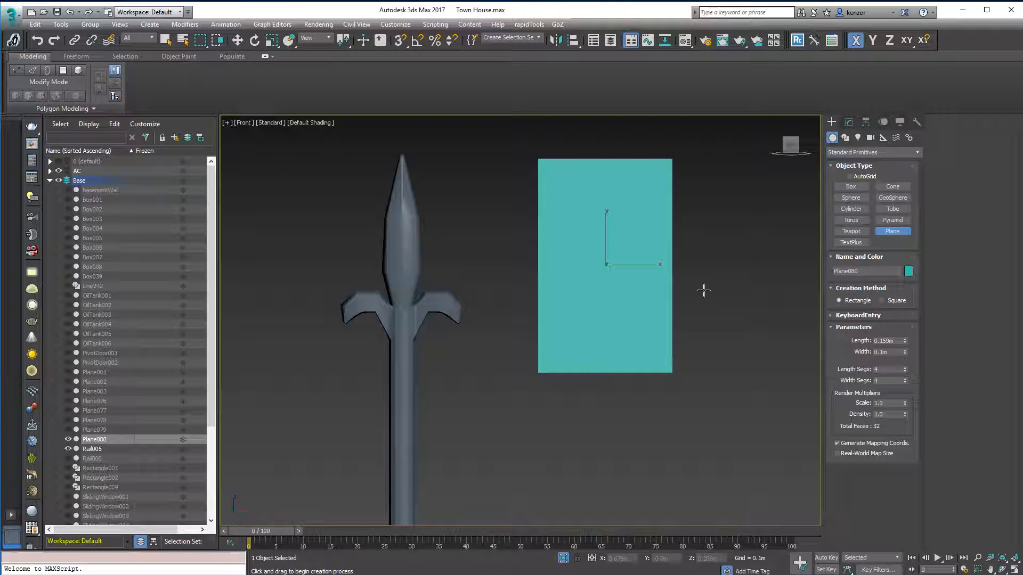
Convert the new plane to an Editable Poly and display edged faces
left_click(850, 123)
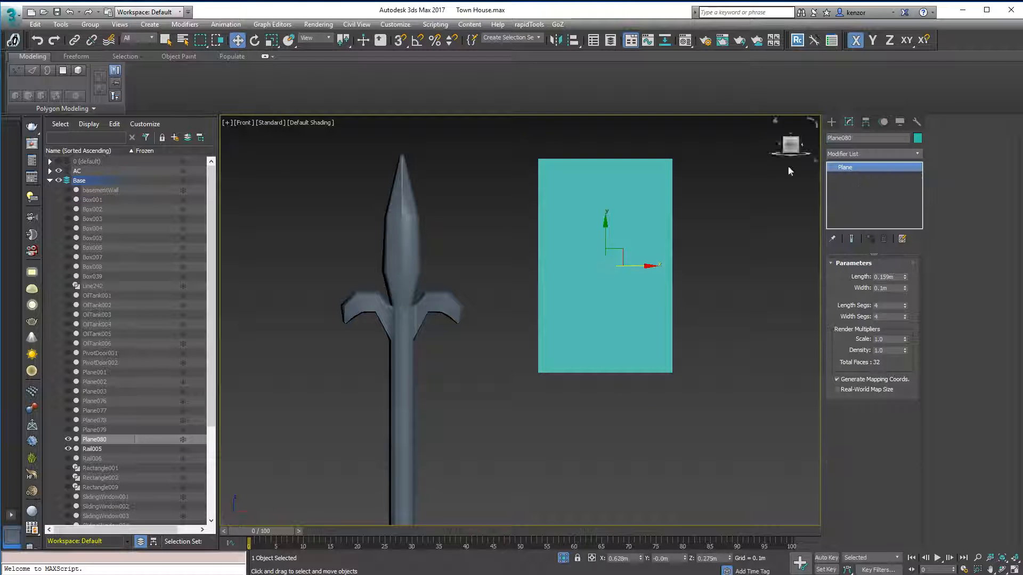
right_click(863, 167)
left_click(891, 247)
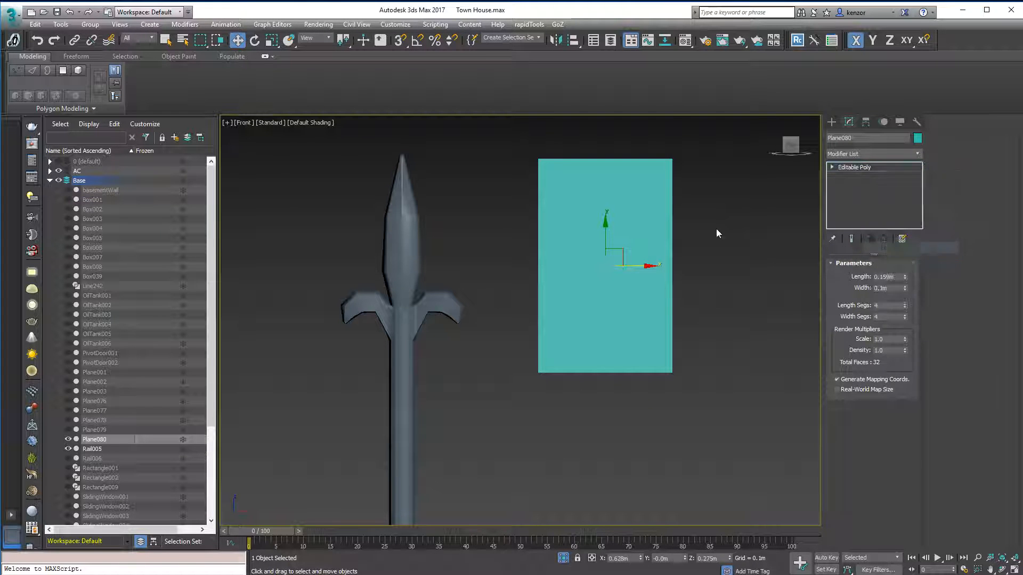
key("F4")
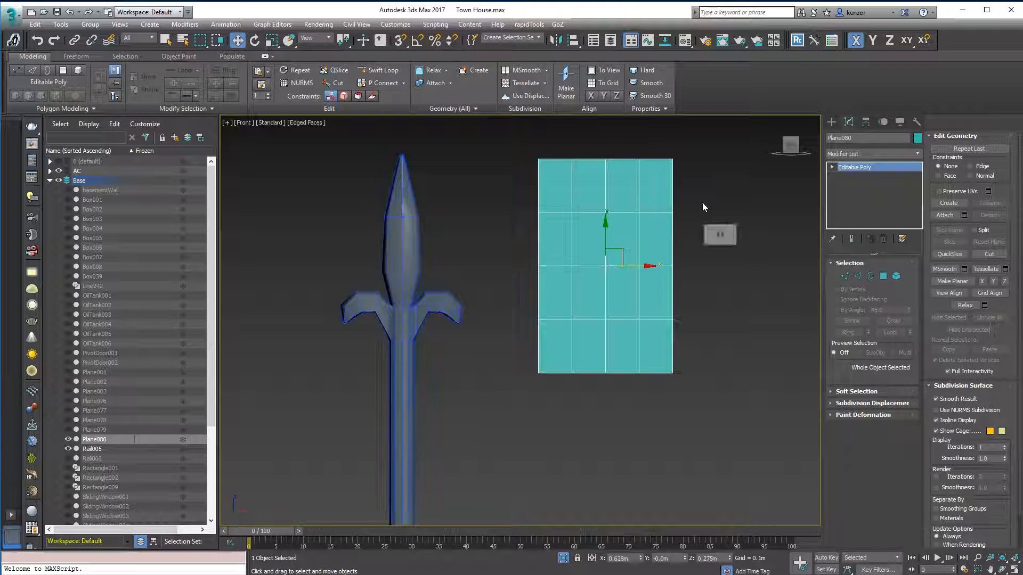
Delete the plane's right-half polygons and the outer-left polygons in the first, second and fourth rows
left_click(884, 275)
left_click_drag(628, 151, 743, 407)
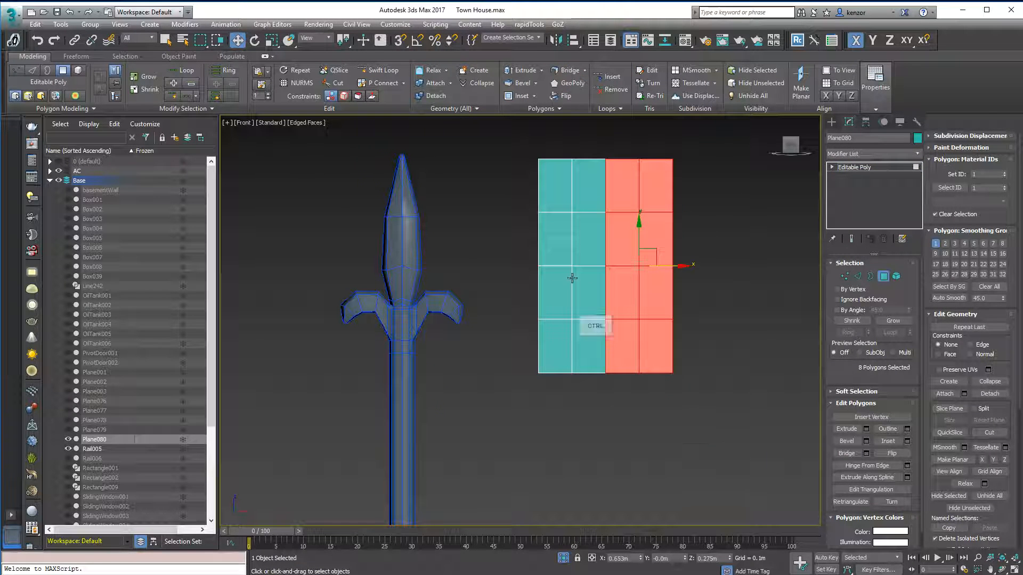
left_click(548, 344, "ctrl")
left_click(553, 242, "ctrl")
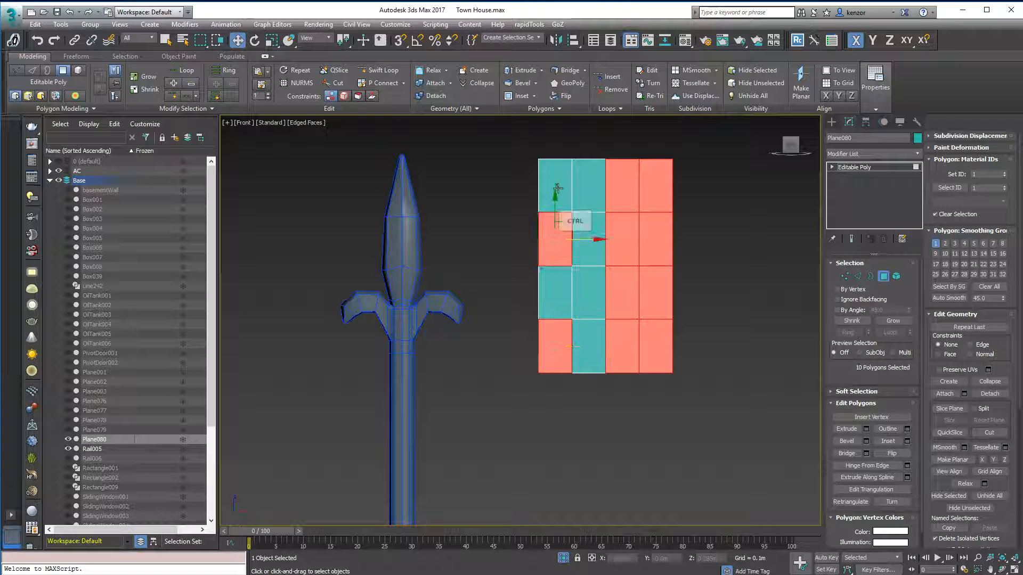
left_click(555, 192, "ctrl")
key("Delete")
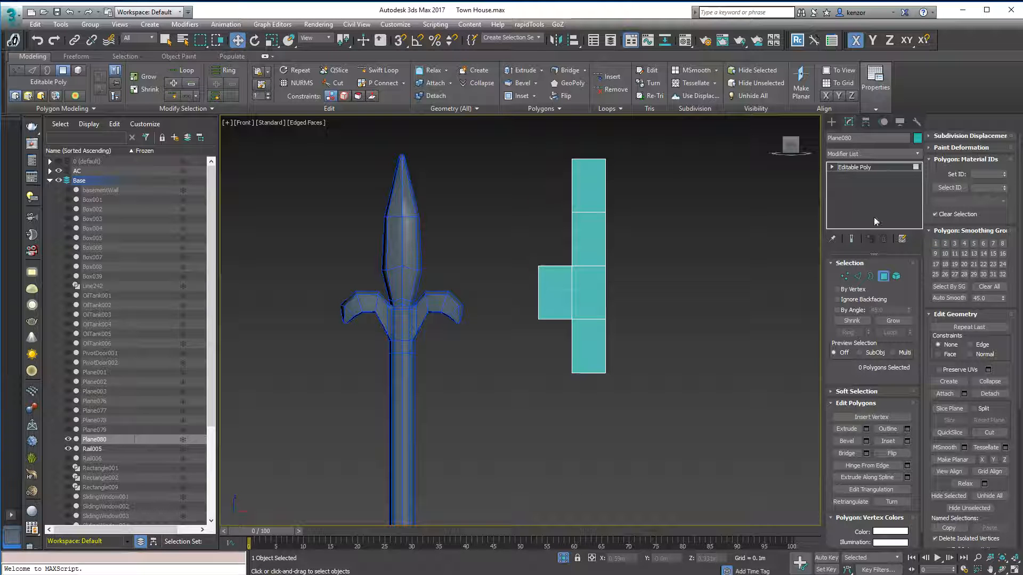
Add a Symmetry modifier to the half plane on the X axis with Slice Along Mirror off
left_click(883, 275)
left_click(916, 154)
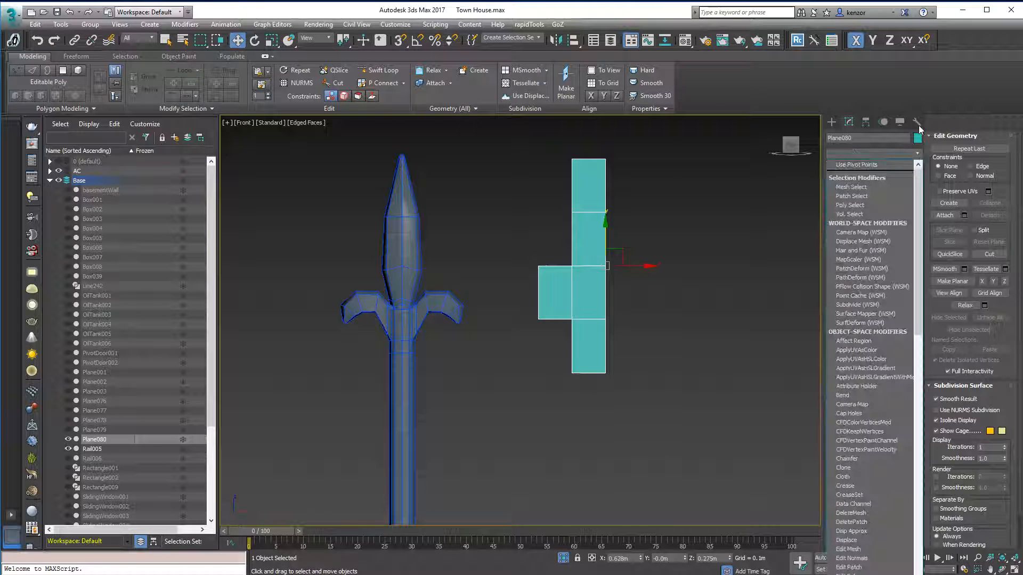
type("sym")
key("Return")
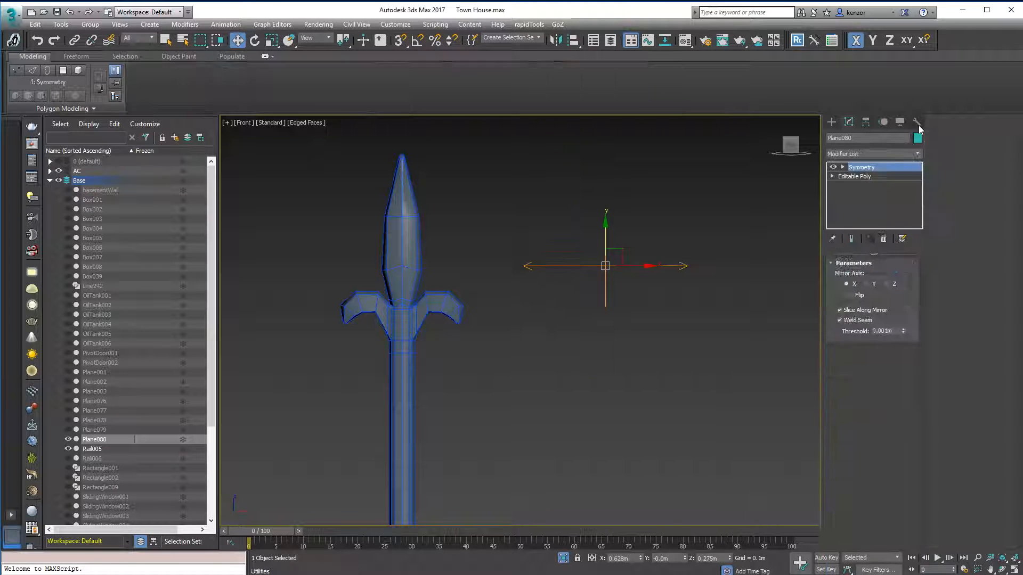
left_click(840, 310)
middle_click_drag(721, 245, 743, 267)
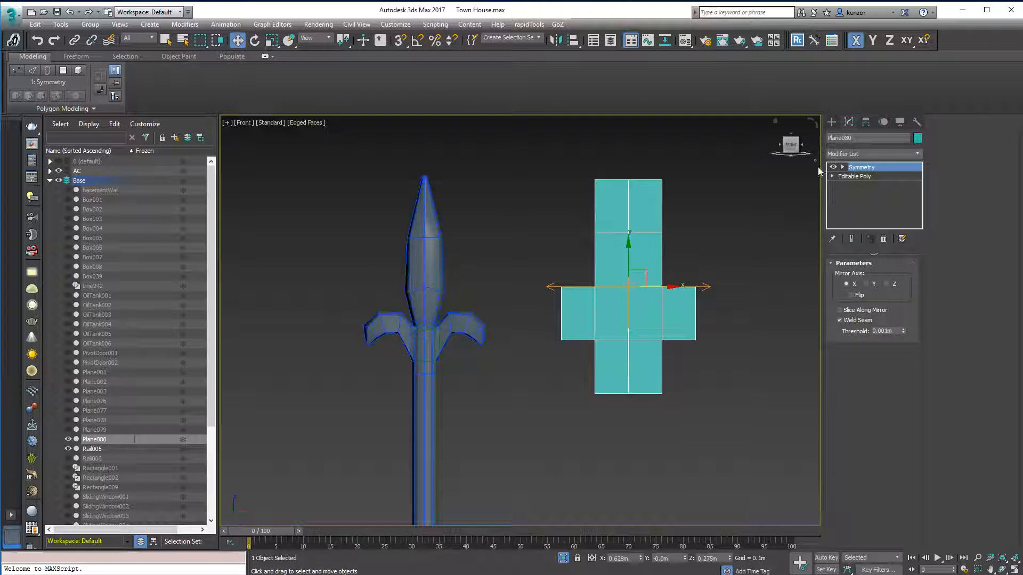
Show the end result and move the upper left vertices of the base mesh inward to taper the tip
left_click(832, 176)
left_click(851, 186)
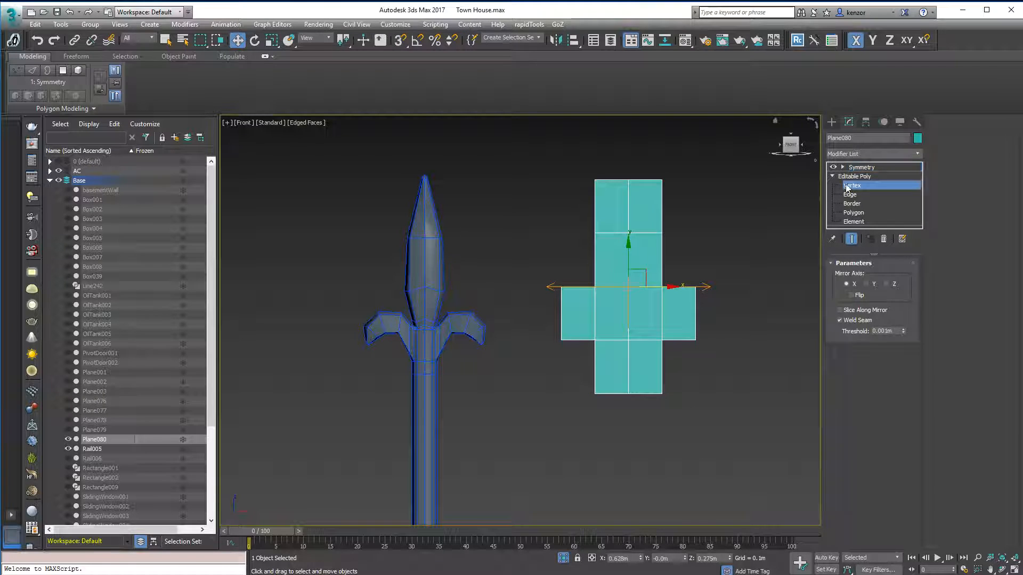
left_click_drag(571, 166, 624, 223)
left_click(851, 239)
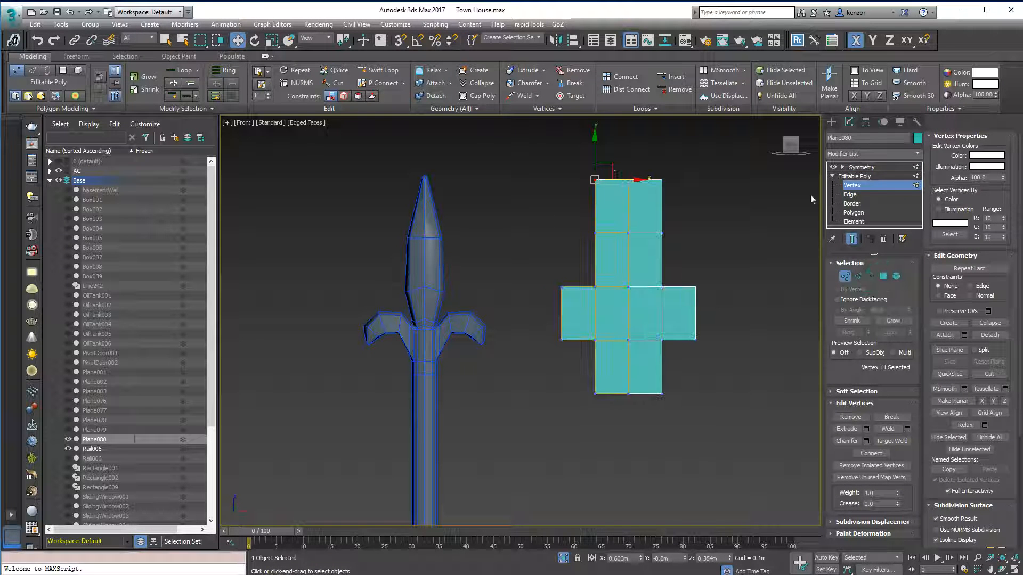
left_click_drag(624, 179, 624, 248)
left_click(574, 274)
Delete the protruding side polygon from the left half of the plane
key("4")
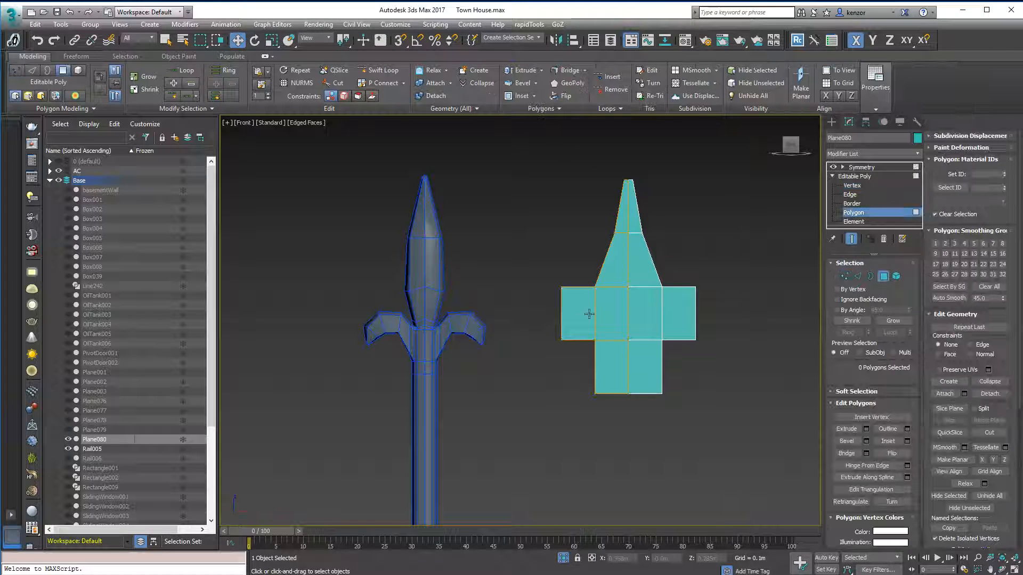
left_click(583, 315)
key("Delete")
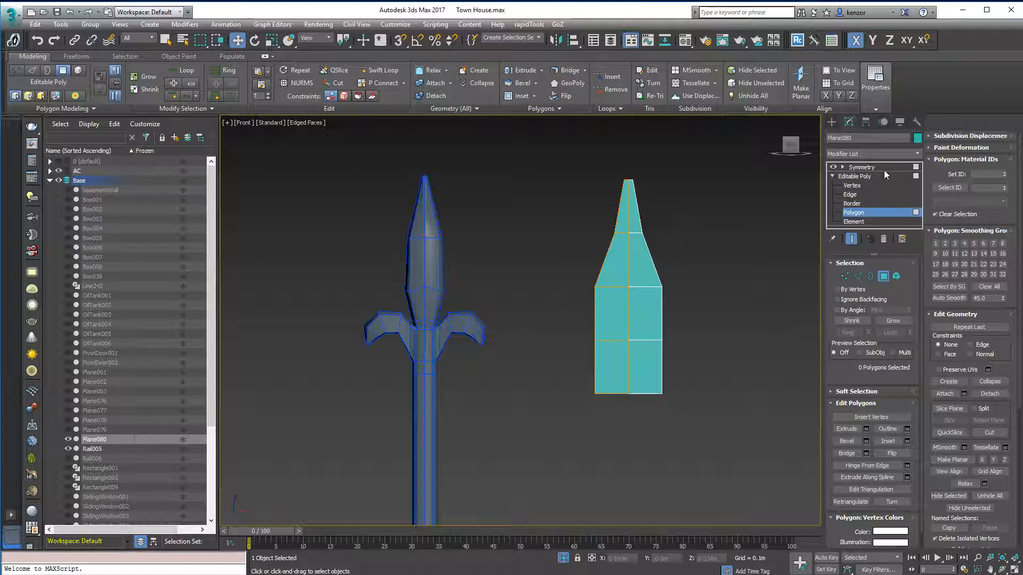
Move the lower left vertices inward and the middle ones slightly outward to shape a spearhead outline like the rail's
left_click(844, 276)
left_click_drag(565, 280, 636, 288)
left_click_drag(574, 332, 642, 367)
left_click_drag(586, 222, 622, 307)
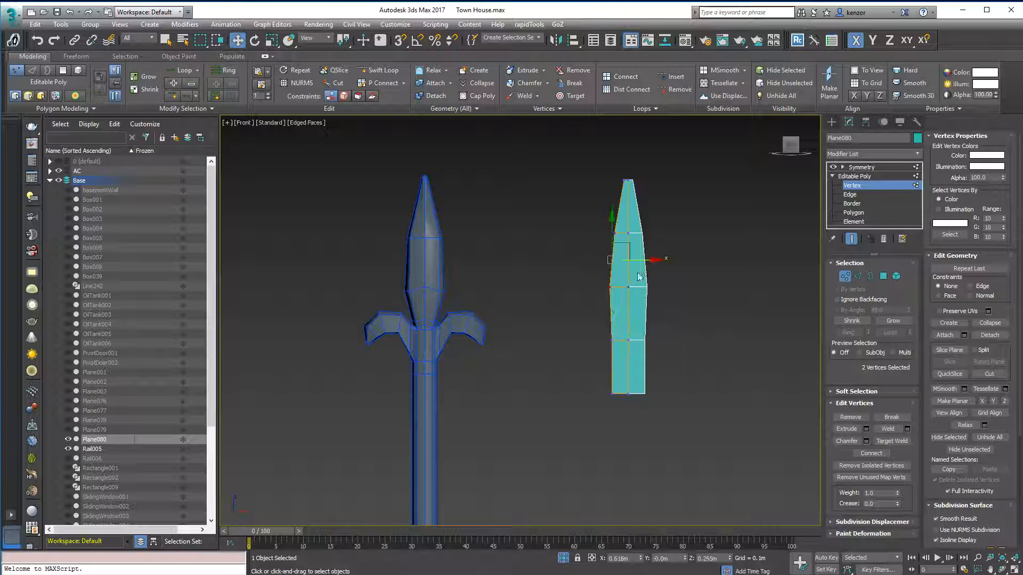
left_click_drag(643, 260, 638, 260)
Extrude the lowest left side edge outward in three segments to form a curved side arm
left_click(858, 276)
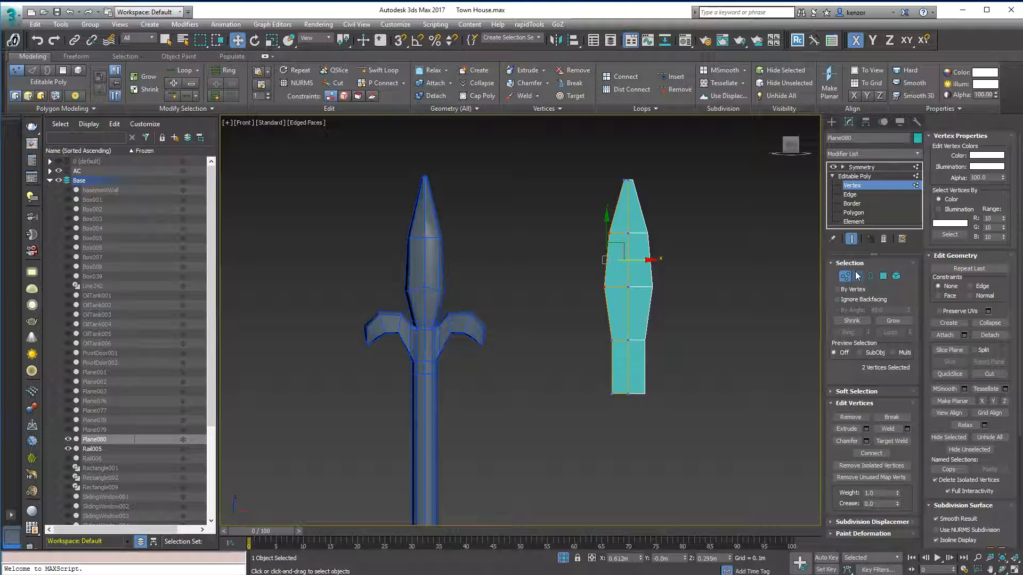
left_click(611, 360)
mouse_move(617, 355)
left_mouse_down("shift")
mouse_move(563, 330)
mouse_move(529, 358)
left_mouse_up("shift")
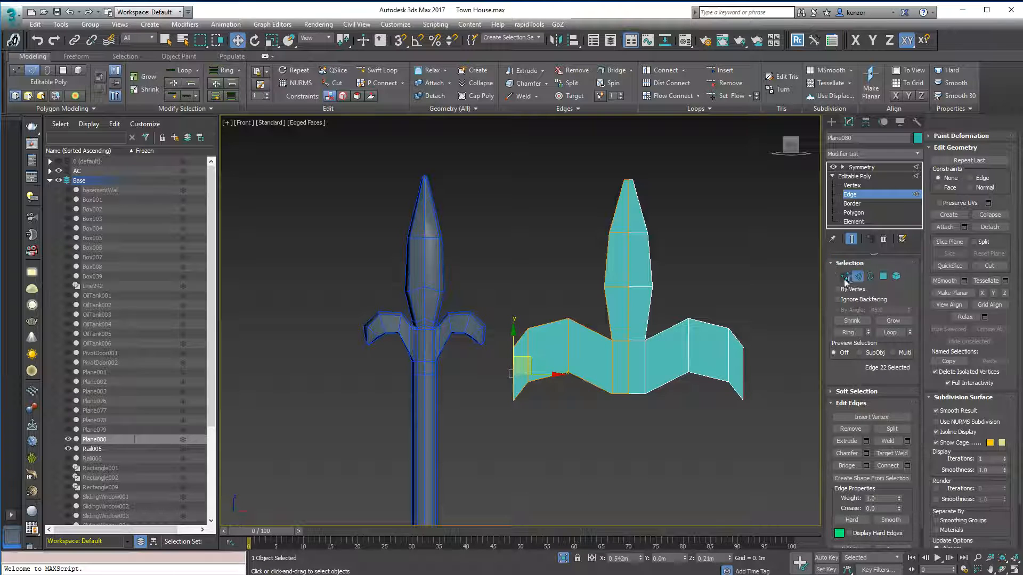
Move the arm's two outer underside edges upward to thin the arm and angle its end
right_click(724, 269)
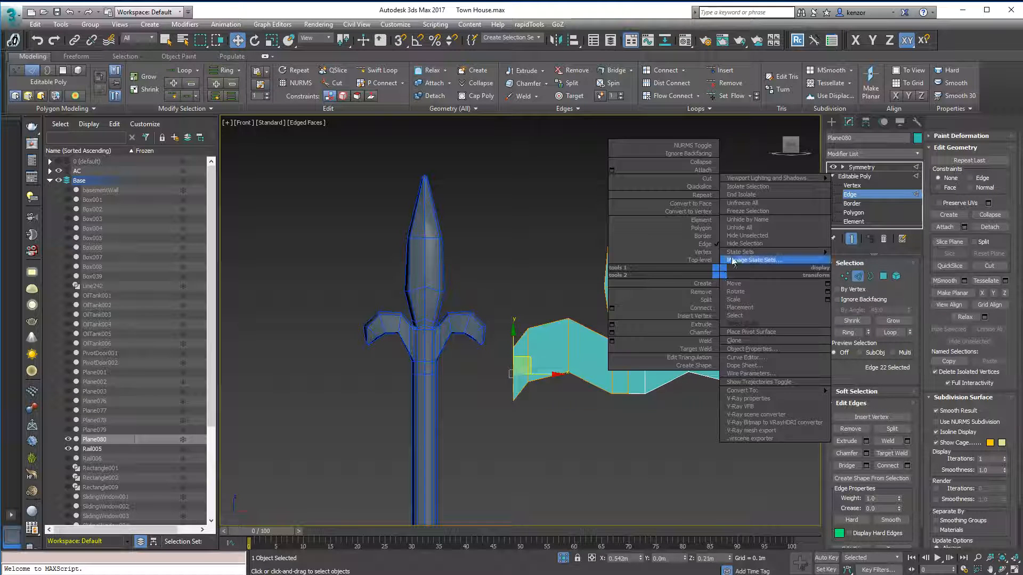
left_click(756, 168)
left_click(554, 377, "ctrl")
left_click_drag(550, 370, 557, 337)
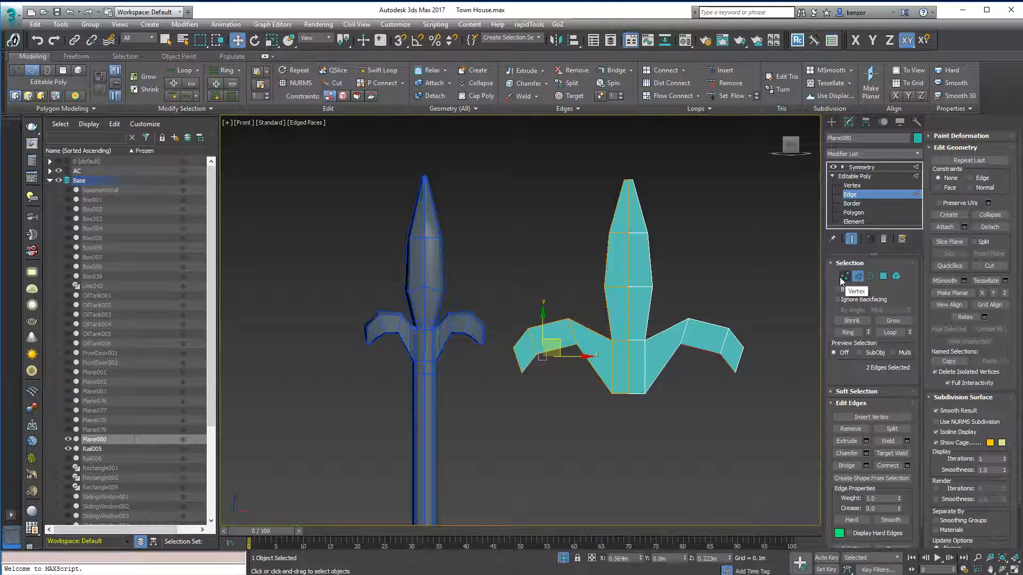
left_click(858, 277)
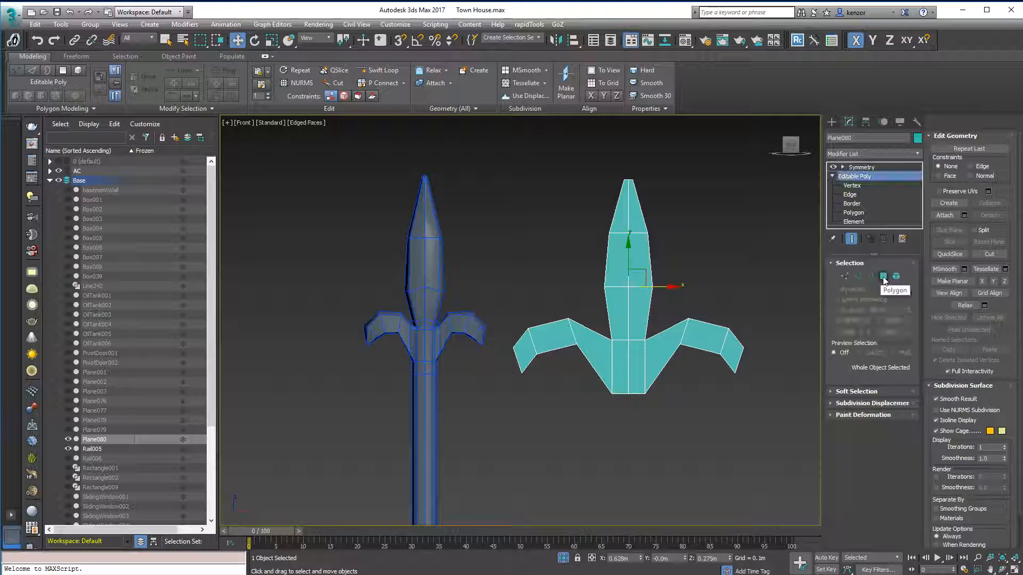
Select all seven polygons of the finial's left half and extrude them forward to give the shape thickness
left_click(883, 277)
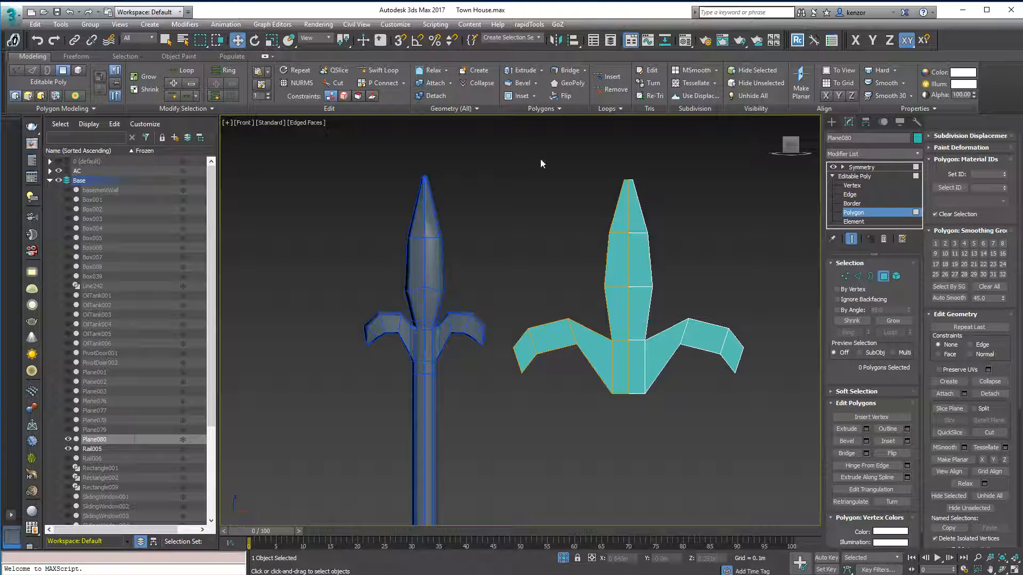
middle_click_drag(678, 174, 723, 159, "alt")
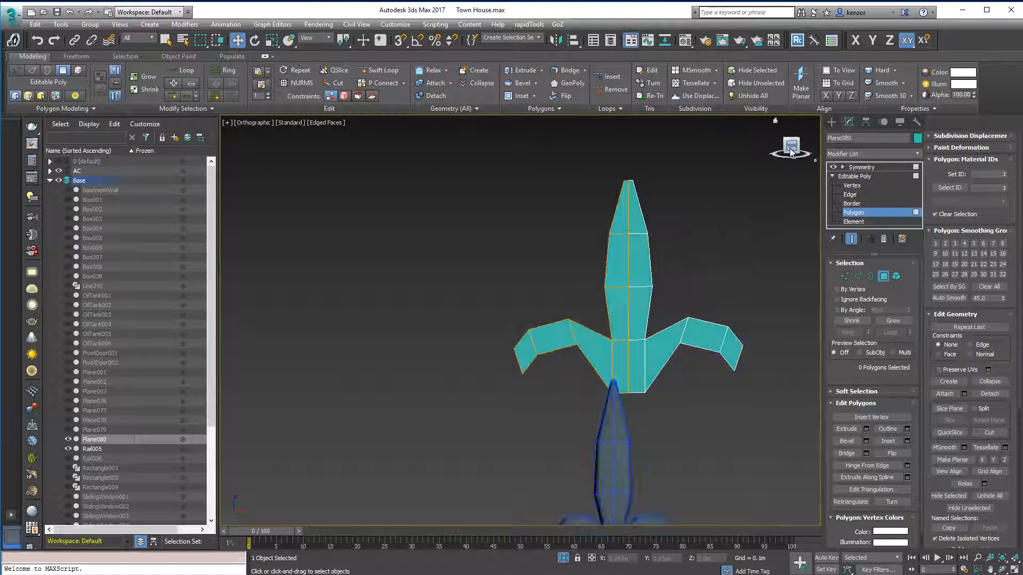
left_click(791, 150)
scroll(643, 192, "down", 2)
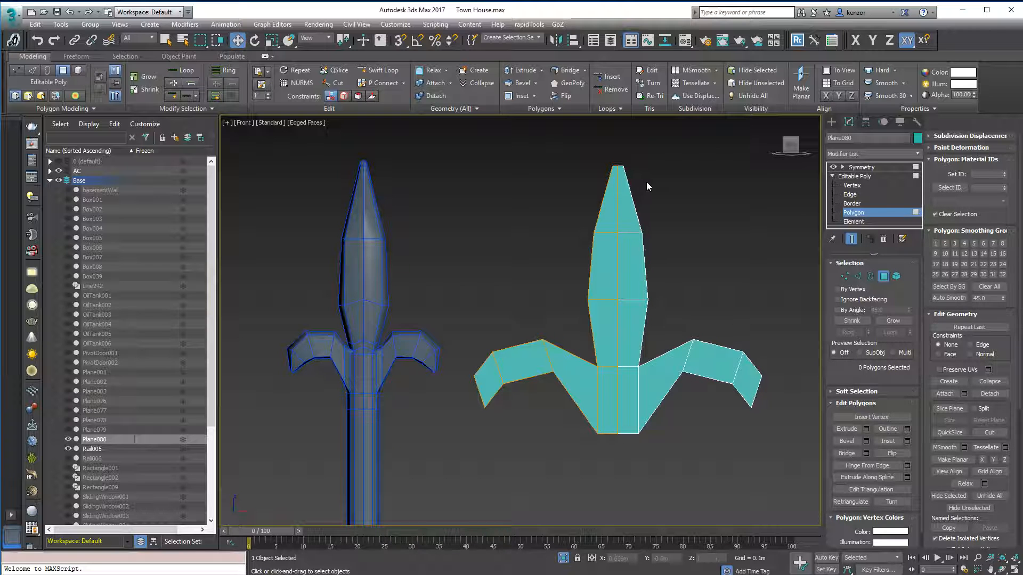
left_click_drag(457, 142, 682, 474)
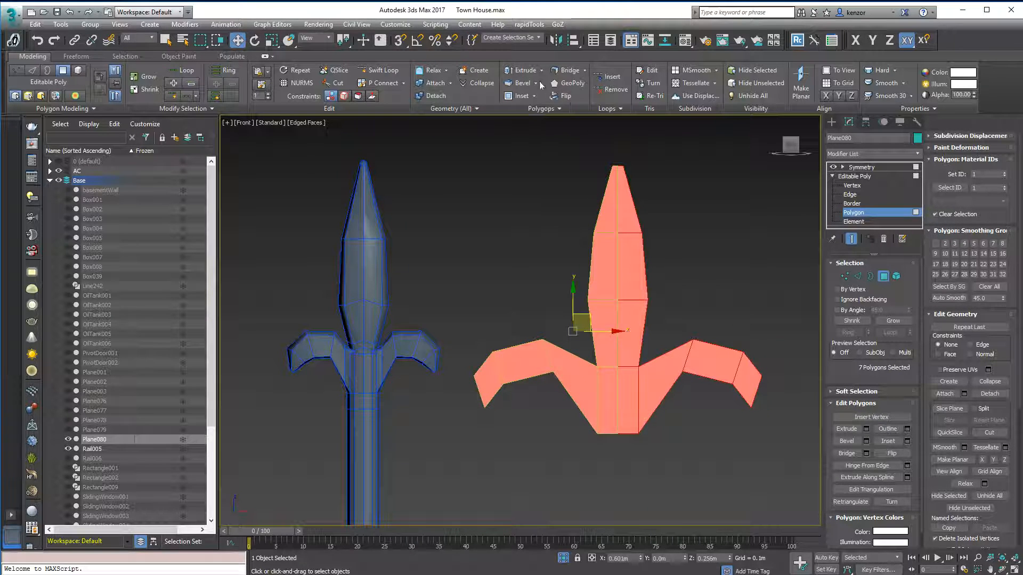
left_click(522, 70)
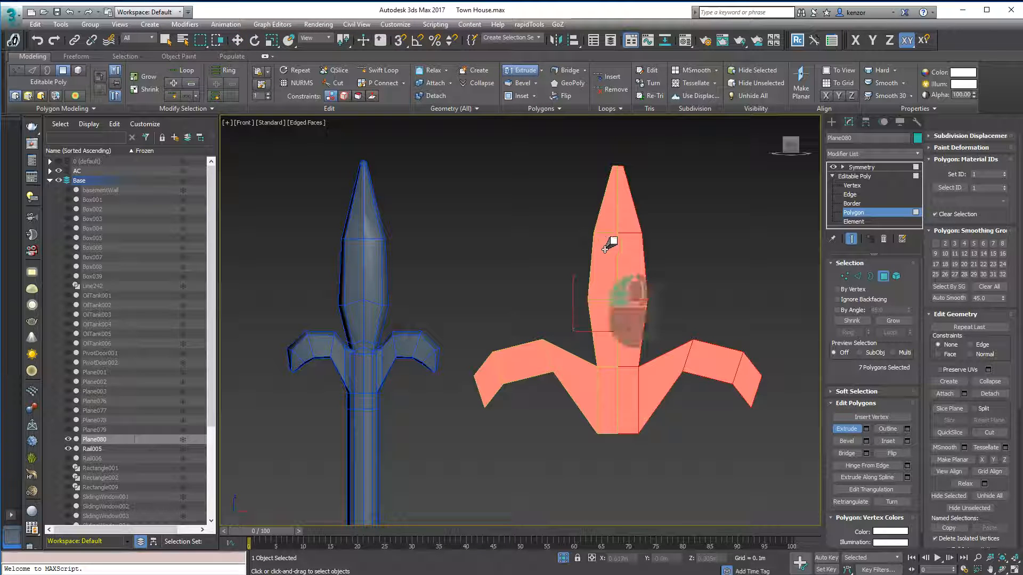
middle_click_drag(666, 193, 595, 212, "alt")
middle_click_drag(675, 297, 718, 299, "alt")
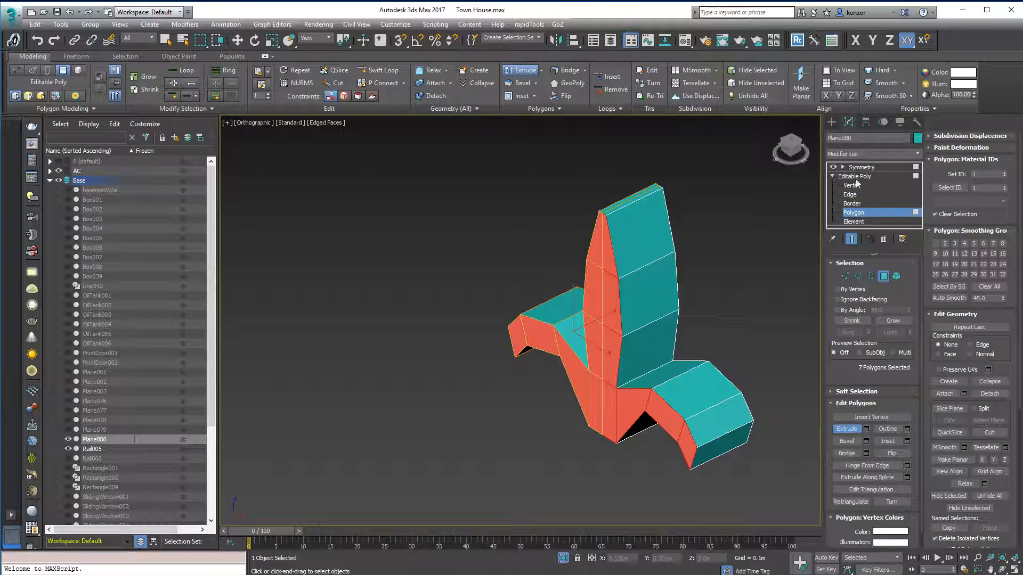
Undo the extrusion and extrude the seven polygons again to a shallower depth of about 0.03 m
left_click(852, 239)
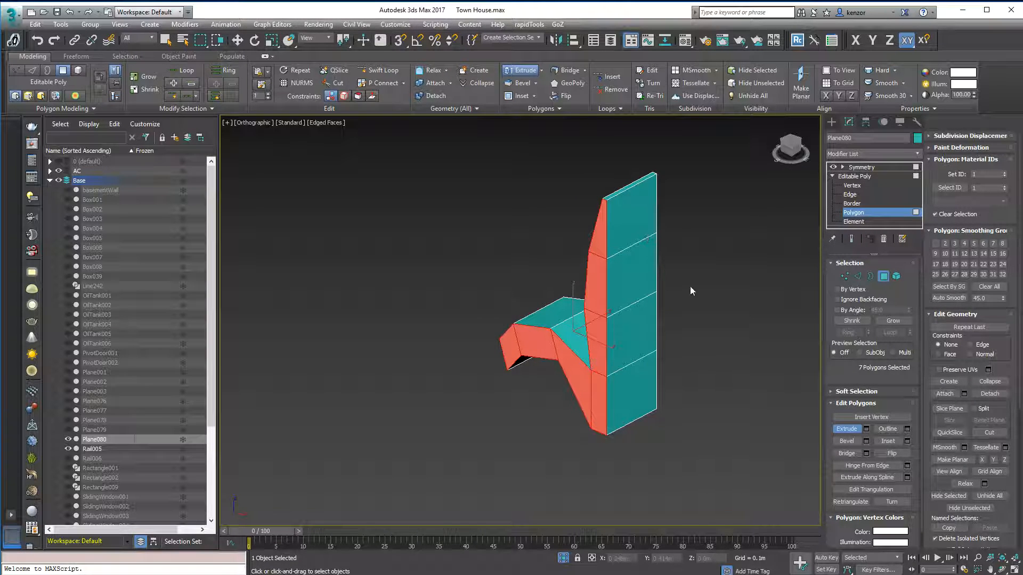
key("ctrl+z")
left_click_drag(651, 286, 653, 267)
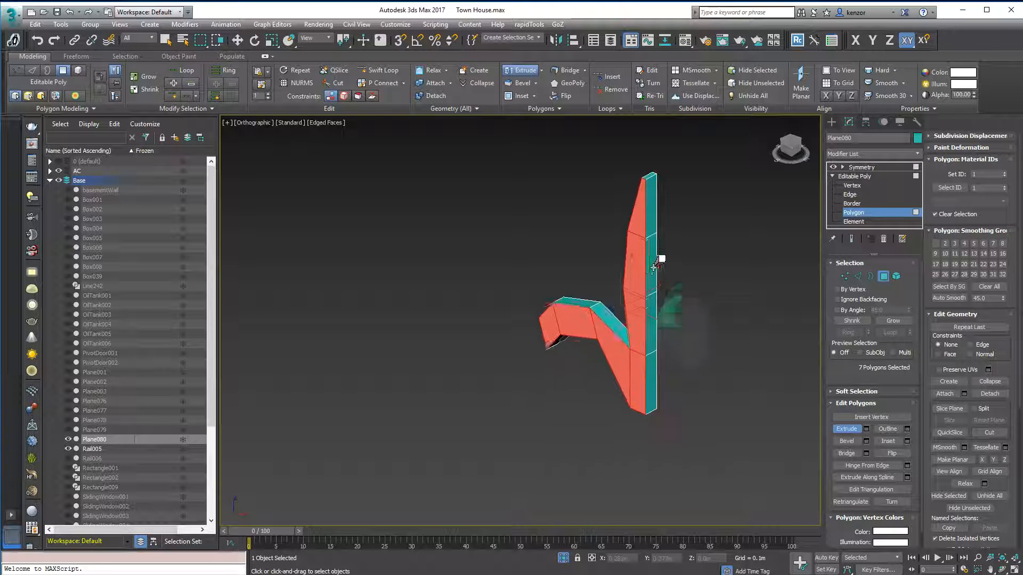
middle_click_drag(697, 227, 671, 224, "alt")
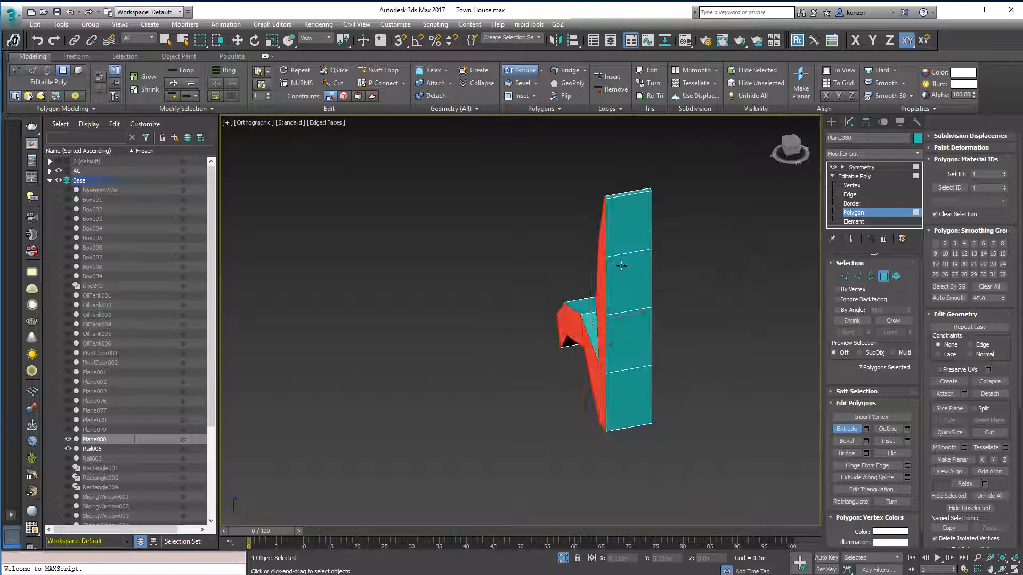
middle_click_drag(590, 341, 627, 238, "alt")
middle_click_drag(640, 288, 699, 260, "alt")
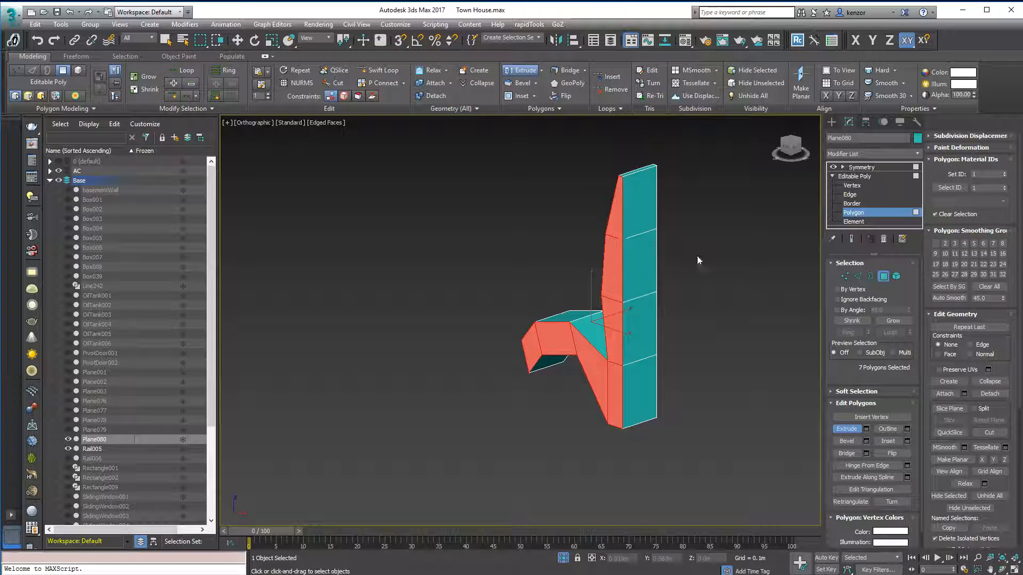
Display the mirrored result again and isolate the finial so the reference rail is hidden
left_click(851, 239)
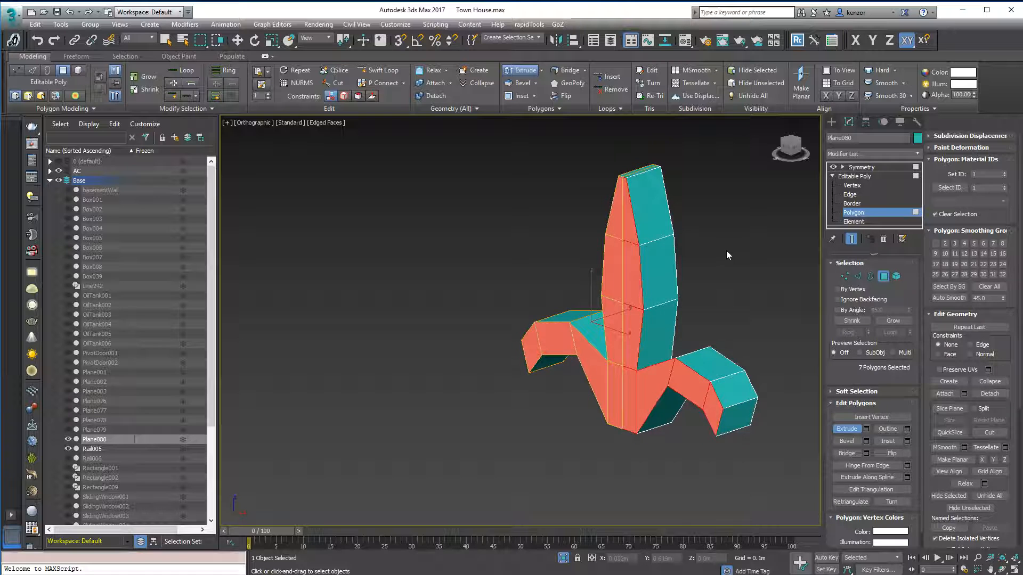
middle_click_drag(740, 247, 641, 270, "alt")
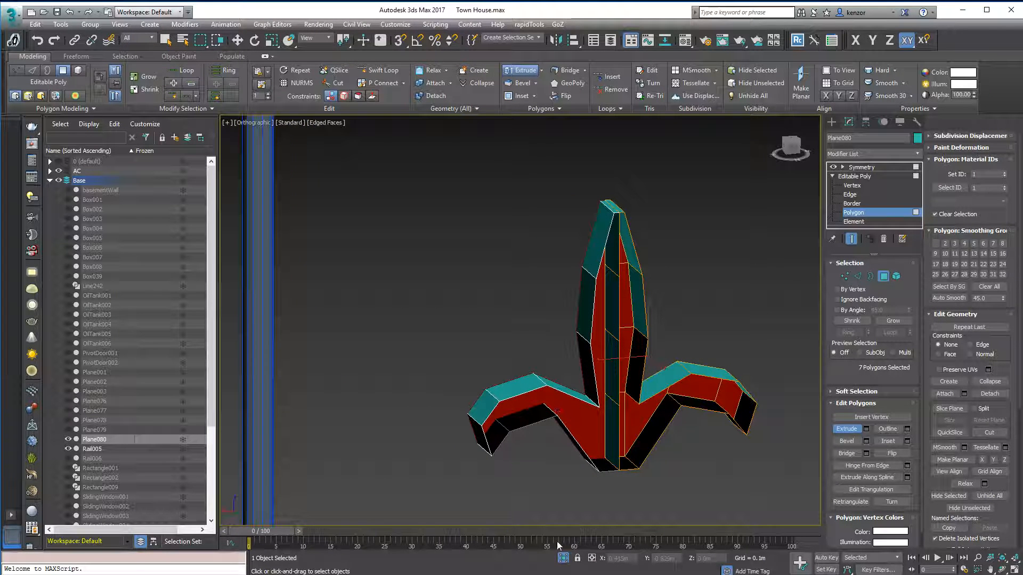
left_click(563, 559)
left_click(563, 558)
middle_click_drag(600, 345, 578, 508, "alt")
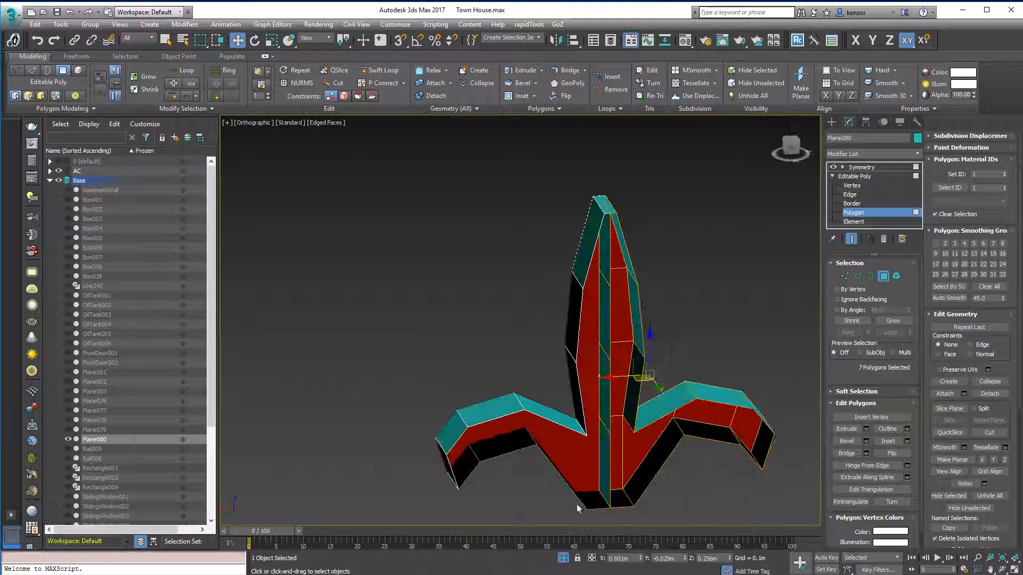
left_click(564, 558)
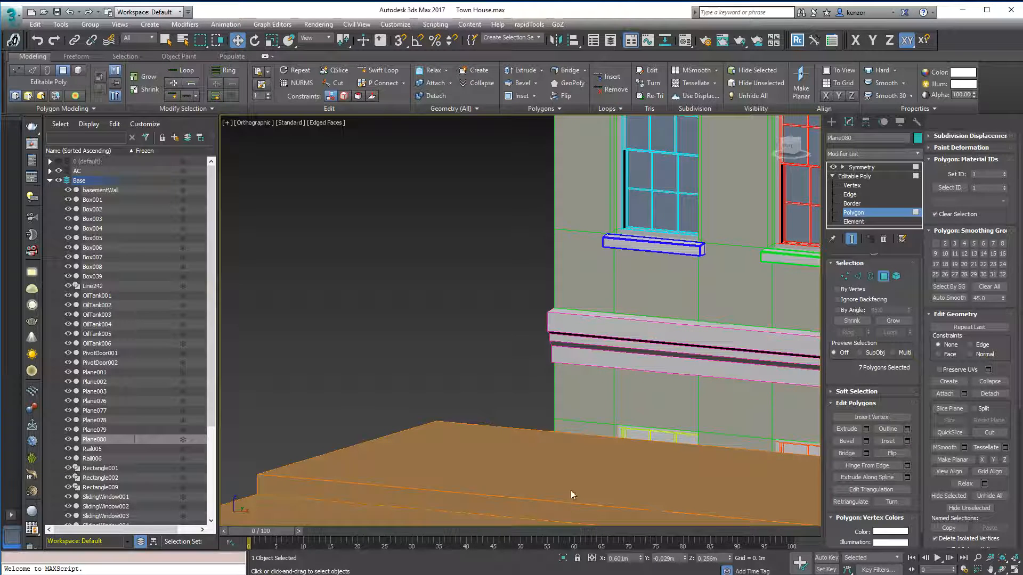
left_click(563, 559)
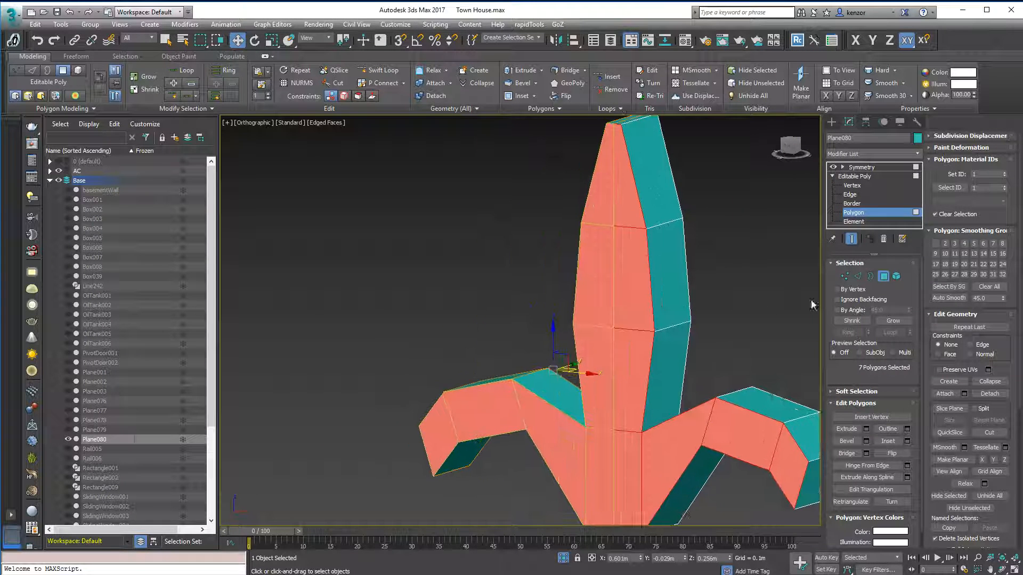
Delete the four inner side polygons along the mirror seam of the half model, then display the full symmetric result
left_click(852, 240)
scroll(616, 294, "down", 3)
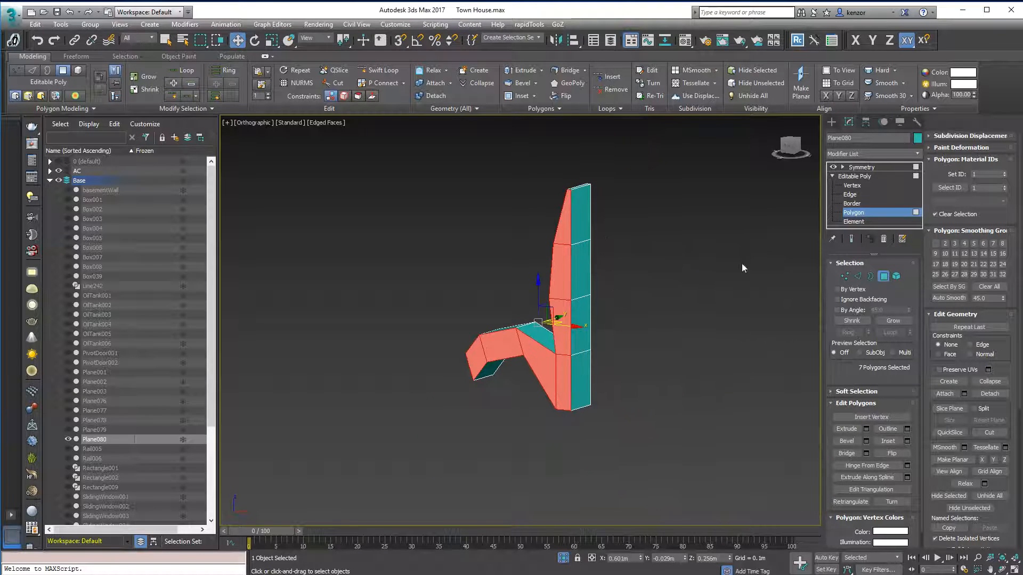
left_click(626, 242)
left_click(581, 232)
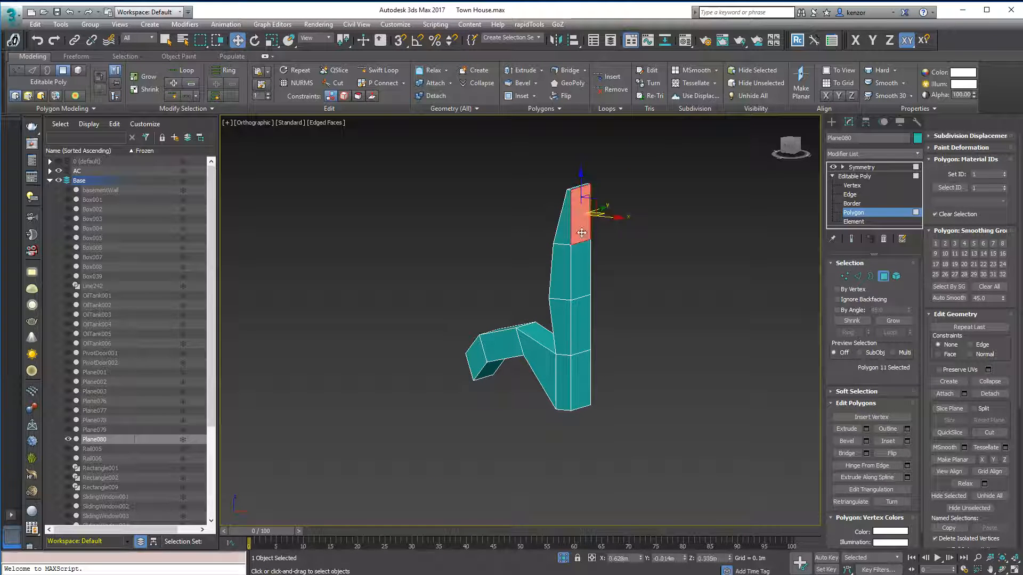
left_click(588, 275, "ctrl")
left_click(584, 330, "ctrl")
left_click(584, 382, "ctrl")
middle_click_drag(586, 381, 642, 275, "alt")
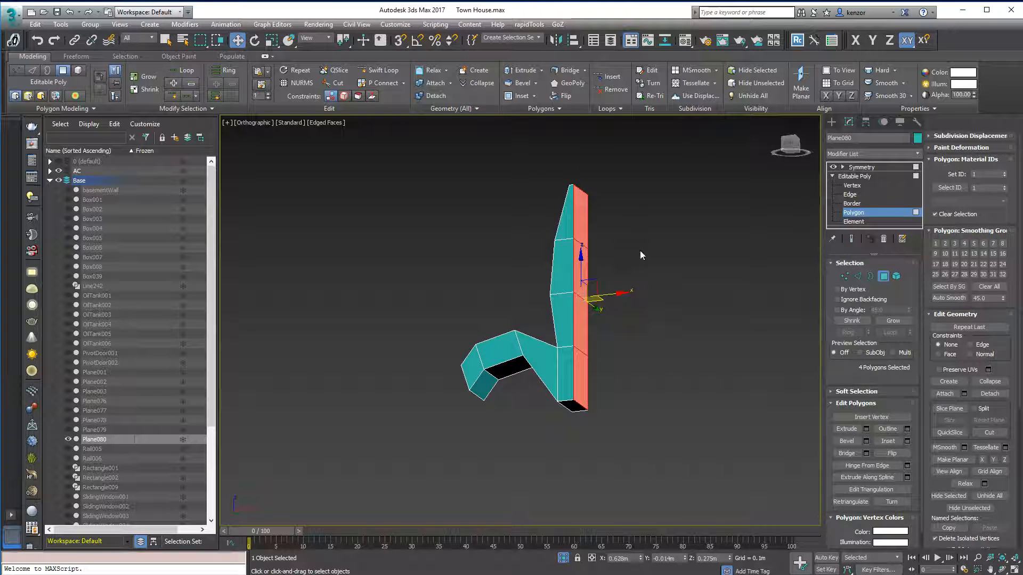
key("Delete")
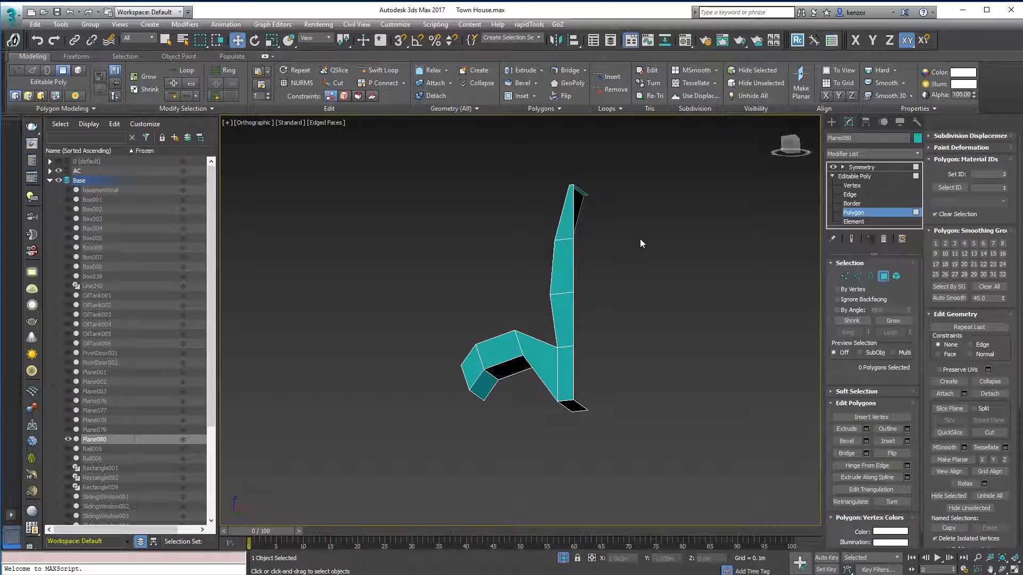
left_click(884, 276)
left_click(851, 238)
middle_click_drag(726, 276, 564, 317, "alt")
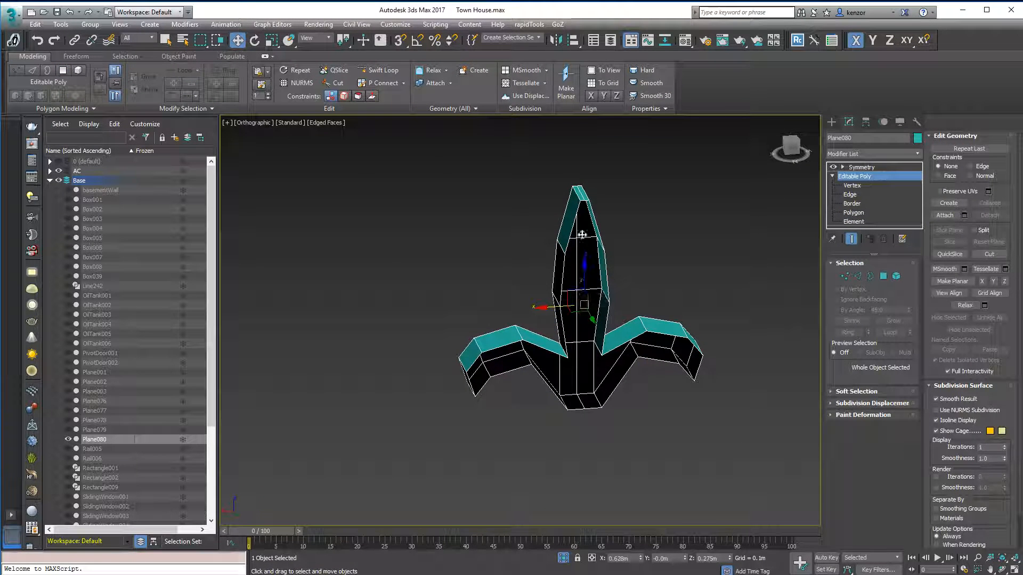
middle_click_drag(582, 278, 737, 288, "alt")
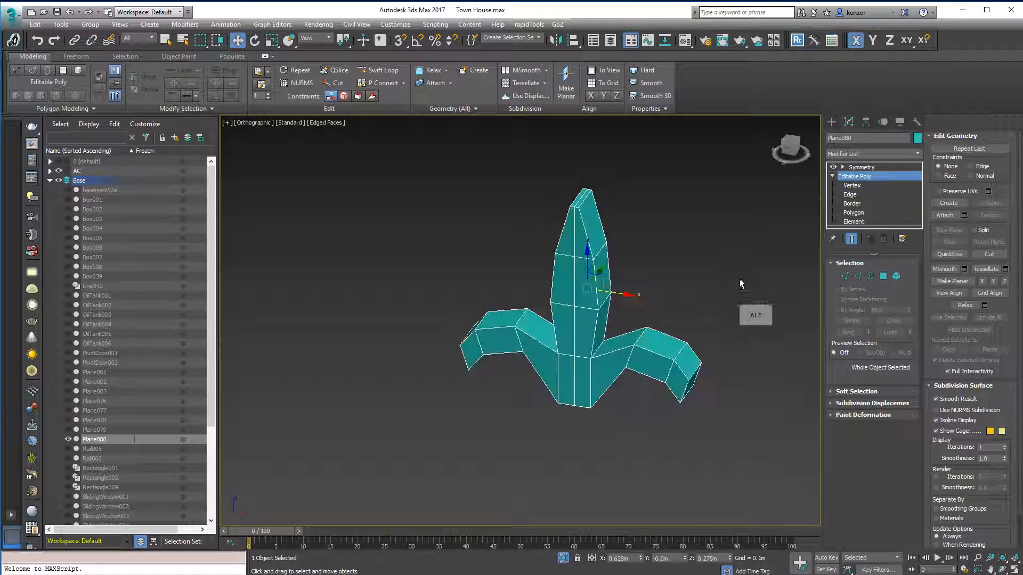
Add a second Symmetry modifier mirroring the finial front to back on the Z axis, with Slice Along Mirror off
left_click(884, 167)
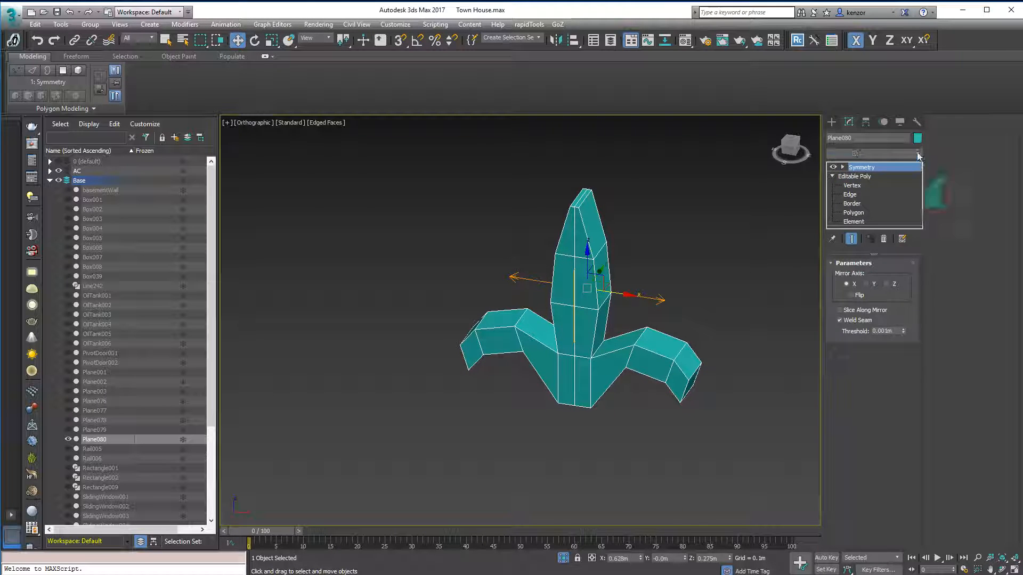
left_click(917, 154)
scroll(934, 358, "down", 5)
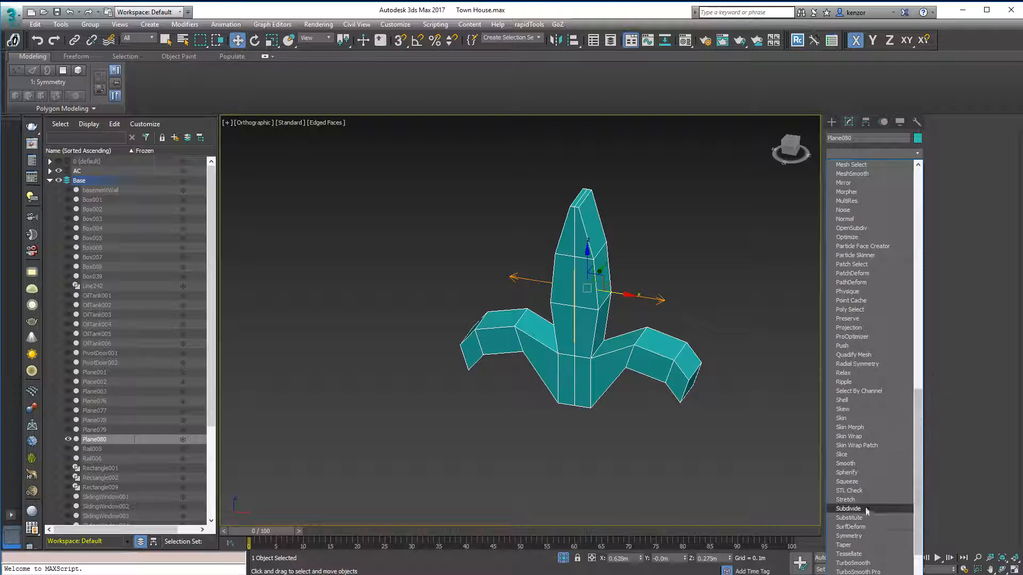
left_click(868, 533)
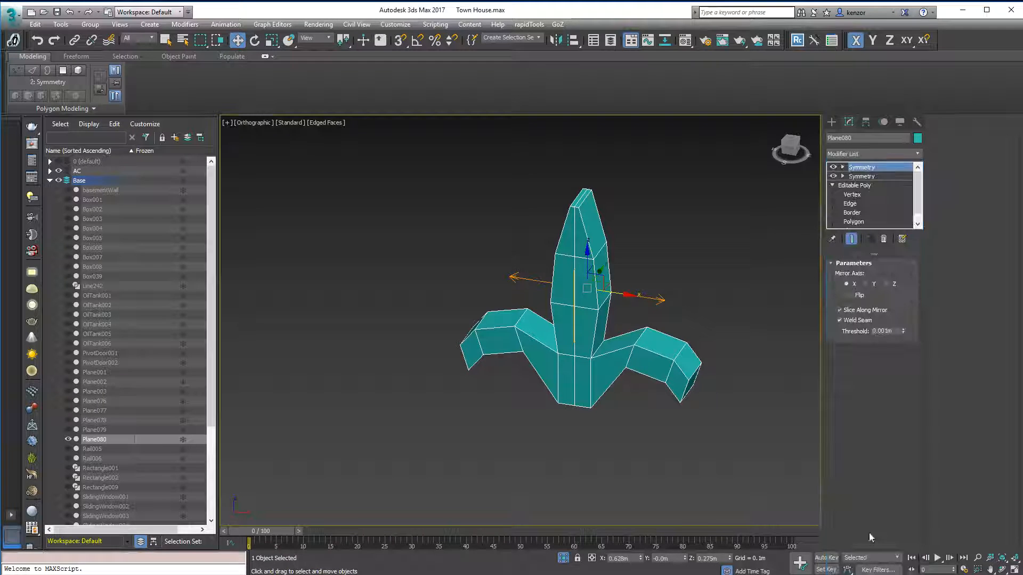
left_click(867, 283)
left_click(887, 284)
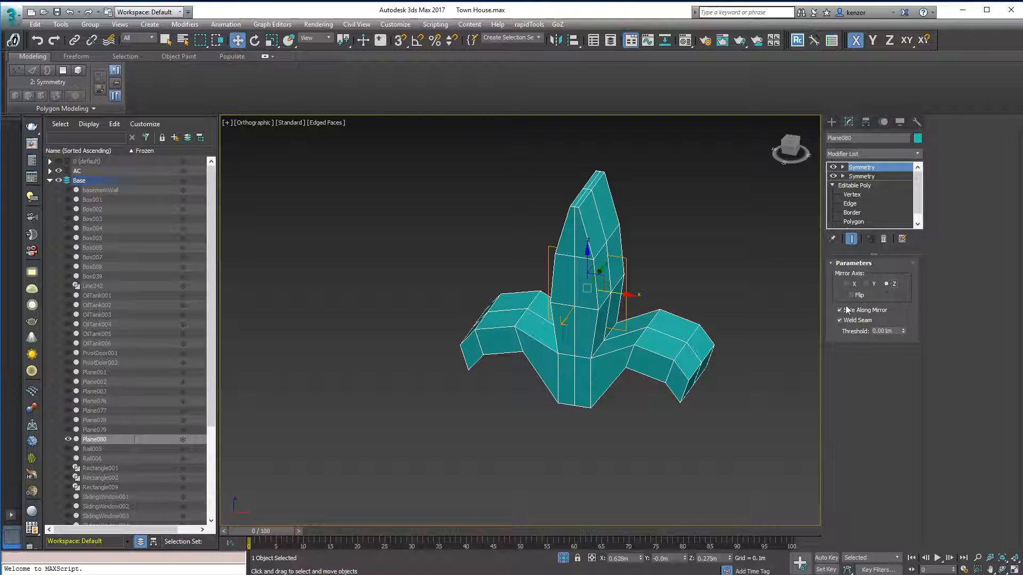
middle_click_drag(755, 327, 784, 333, "alt")
middle_click_drag(747, 255, 787, 207, "alt")
Select the two outermost front polygons of the side arm and move them back along Y to thin the arm's end
left_click(858, 194)
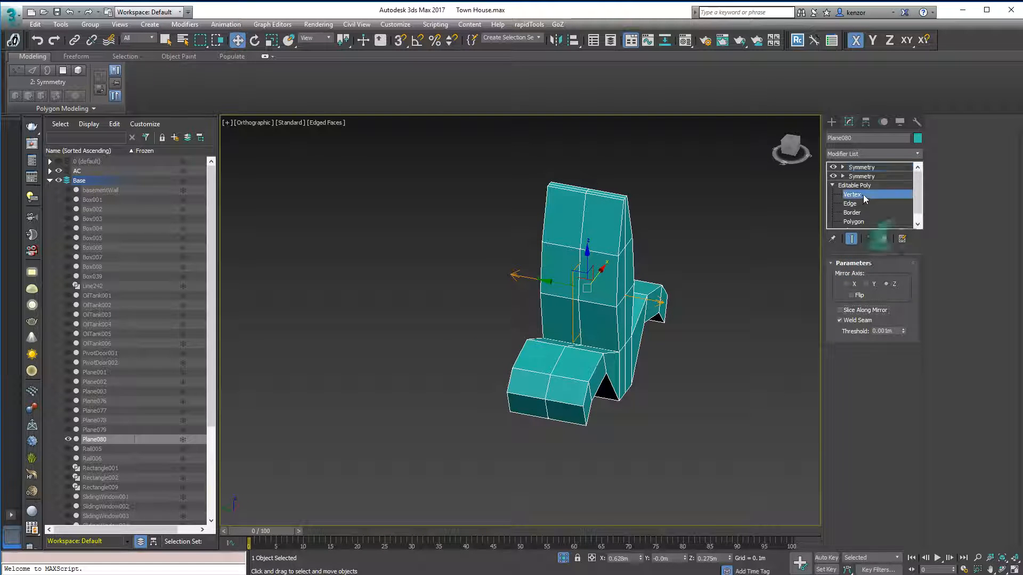
middle_click_drag(701, 329, 842, 268, "alt")
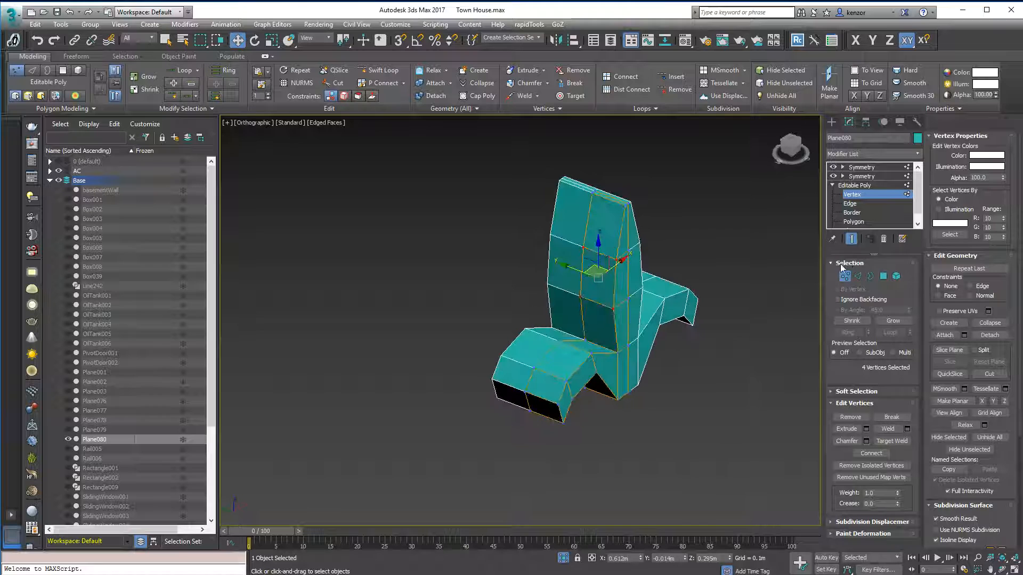
left_click(851, 238)
left_click(853, 239)
left_click(883, 275)
left_click(581, 374)
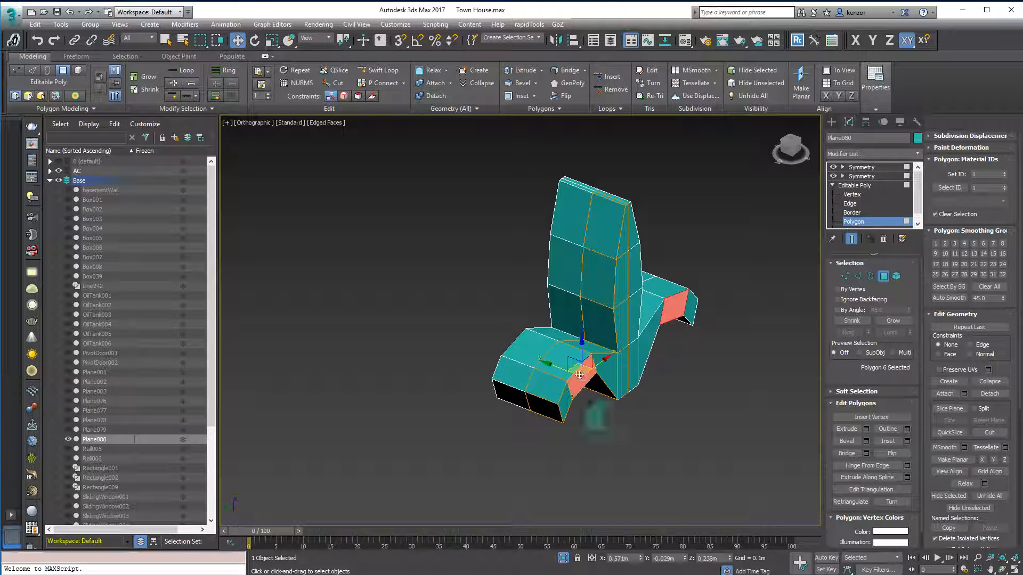
left_click(565, 394, "ctrl")
left_click_drag(555, 382, 535, 374)
Select the blade's front outer edge loop and move it back along Y to taper the blade's sides
left_click(857, 275)
left_click(635, 263)
double_click(616, 278)
left_click_drag(608, 268, 577, 270)
middle_click_drag(713, 179, 687, 201, "alt")
left_click(687, 201)
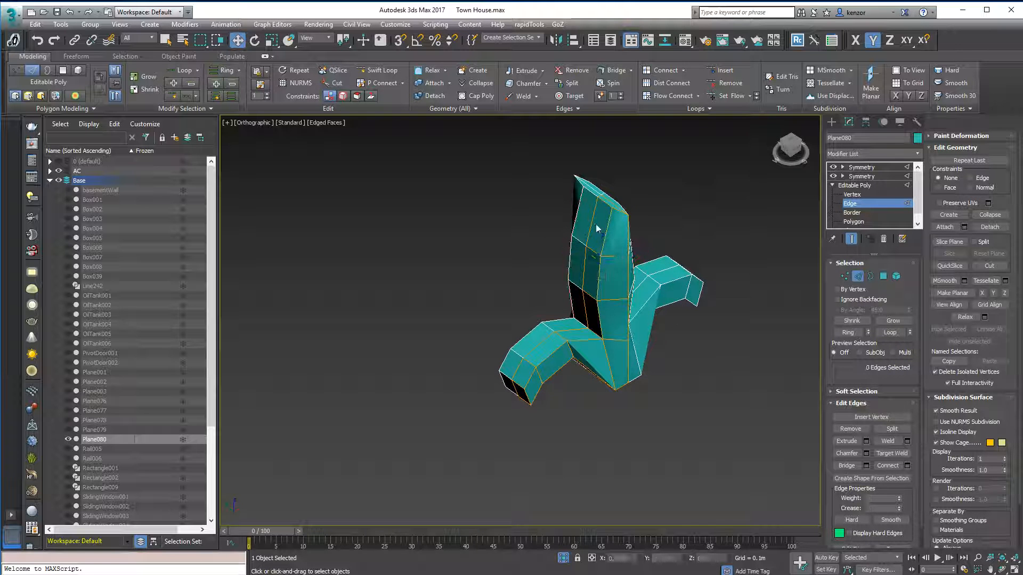
Select the middle outline edge loop of the half model without its top edge and move it outward along X
double_click(591, 229)
middle_click_drag(612, 246, 599, 291, "alt")
scroll(621, 233, "up", 5)
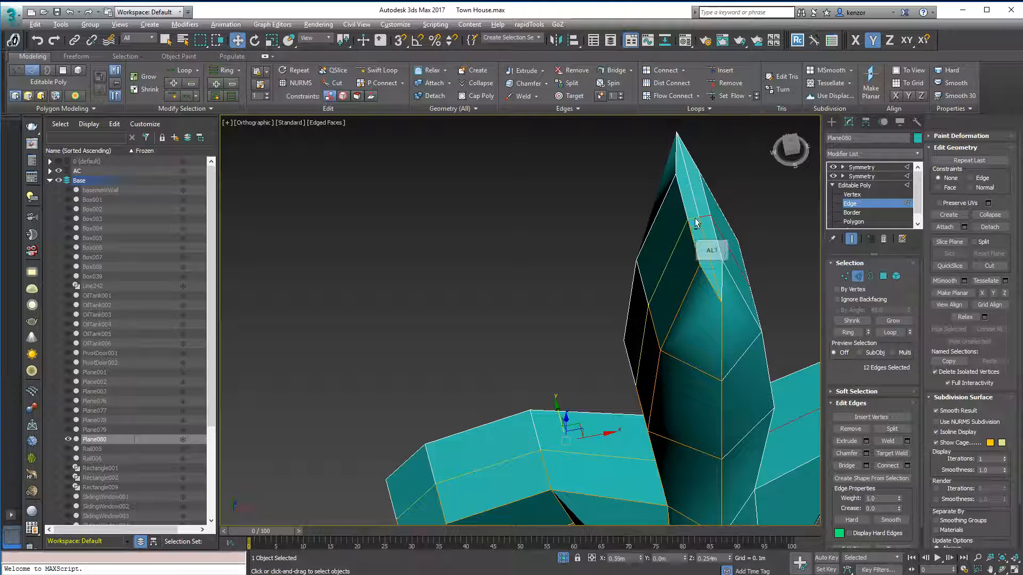
left_click(684, 250, "alt")
middle_click_drag(684, 251, 549, 381, "alt")
middle_click_drag(562, 312, 598, 258, "alt")
Move the front centre vertex of the blade's top back along Y and raise the top's middle vertex into a point
scroll(626, 293, "down", 5)
scroll(626, 294, "up", 5)
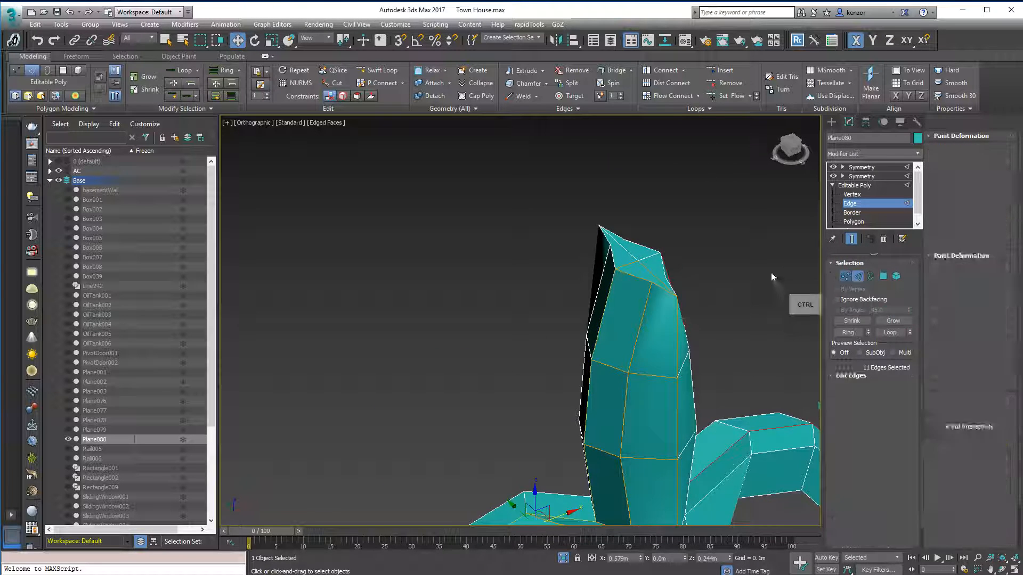
left_click(844, 276, "ctrl")
middle_click_drag(712, 354, 715, 297, "alt")
left_click(667, 310)
left_click_drag(648, 311, 608, 310)
left_click(614, 309, "ctrl")
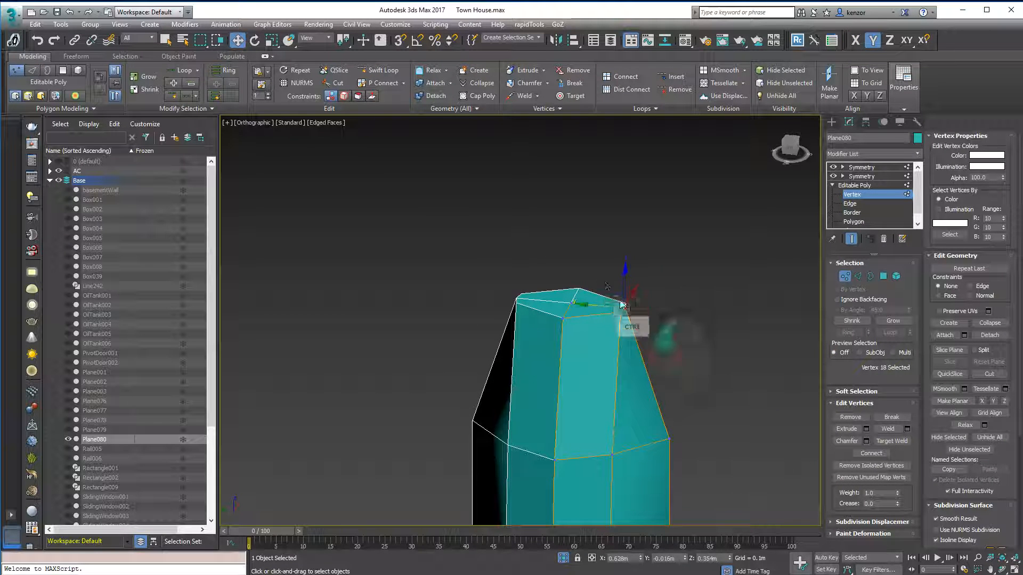
left_click(570, 303)
left_click_drag(571, 279, 569, 255)
middle_click_drag(571, 248, 639, 282, "alt")
Move the outer bottom vertices of the finial's base in the XY plane to give the underside a rounder outline
left_click_drag(655, 449, 589, 413)
middle_click_drag(589, 413, 641, 269, "alt")
scroll(642, 270, "up", 3)
middle_click_drag(663, 309, 695, 252)
left_click(653, 315)
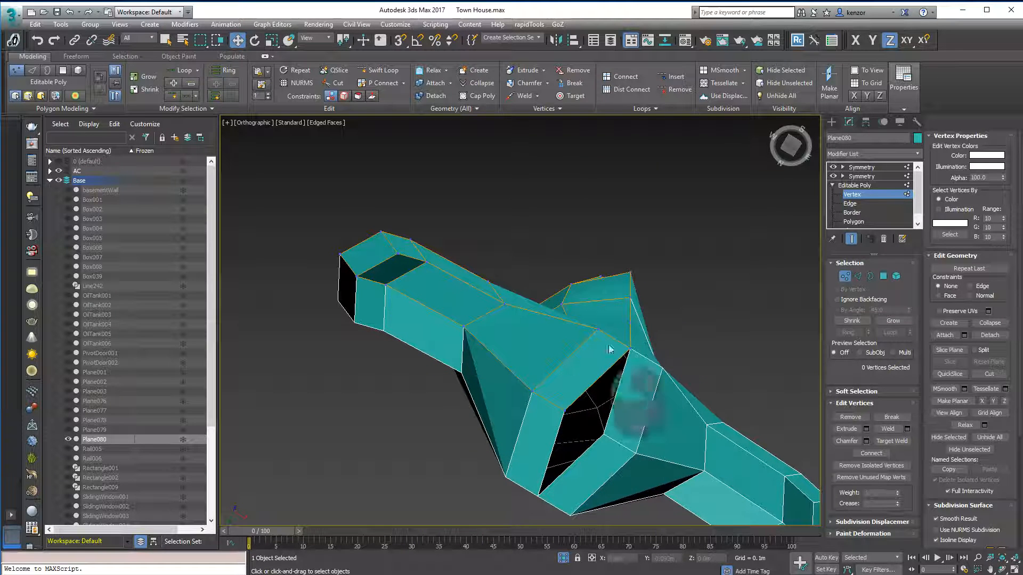
left_click_drag(597, 333, 566, 374)
middle_click_drag(566, 374, 535, 403, "alt")
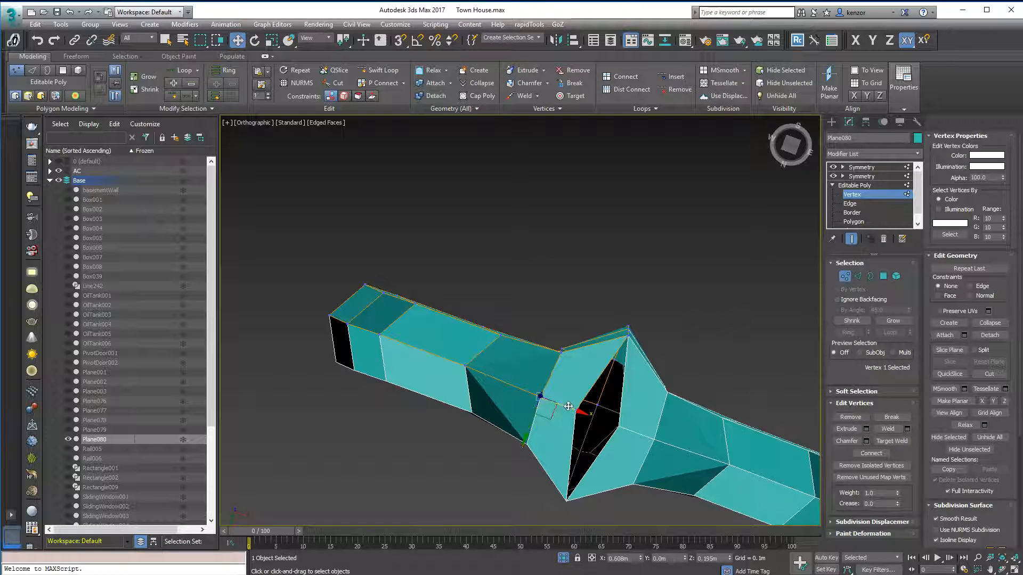
scroll(570, 407, "up", 2)
middle_click_drag(570, 407, 636, 352, "alt")
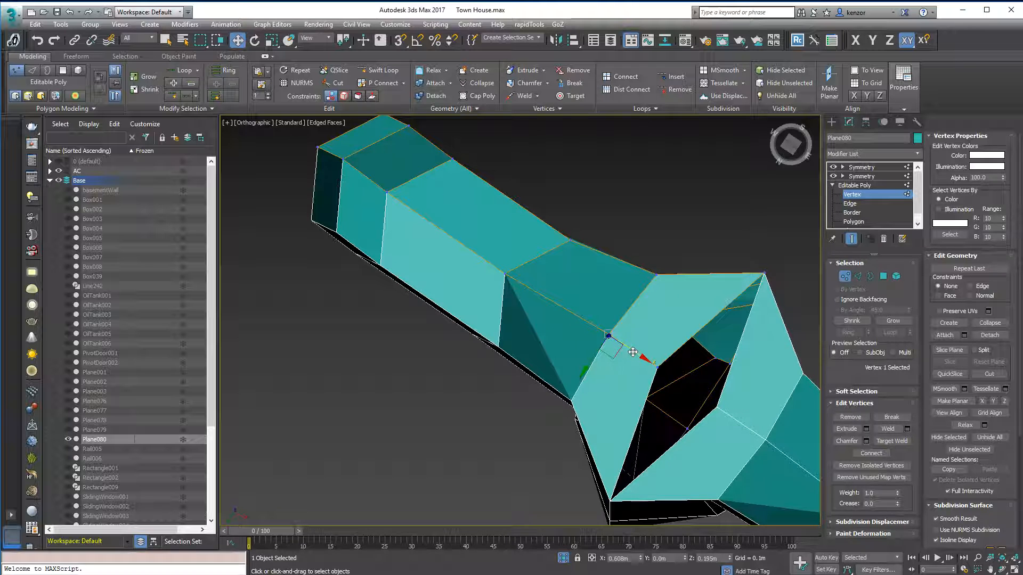
left_click_drag(635, 351, 606, 337)
middle_click_drag(612, 309, 581, 379, "alt")
Select the underside polygon of the finial's base and delete it to leave the bottom open
left_click(883, 277)
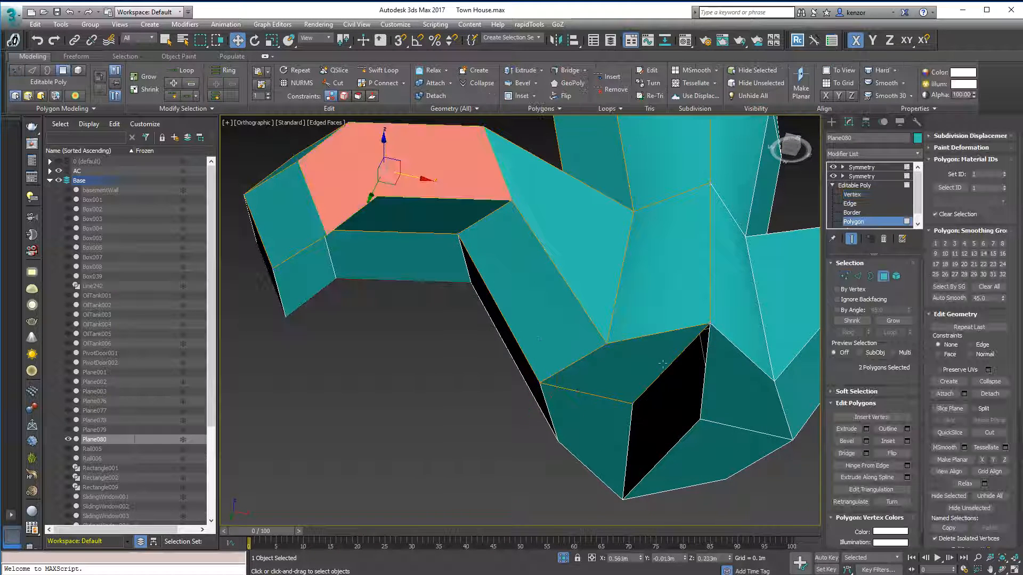
left_click(660, 360)
key("Delete")
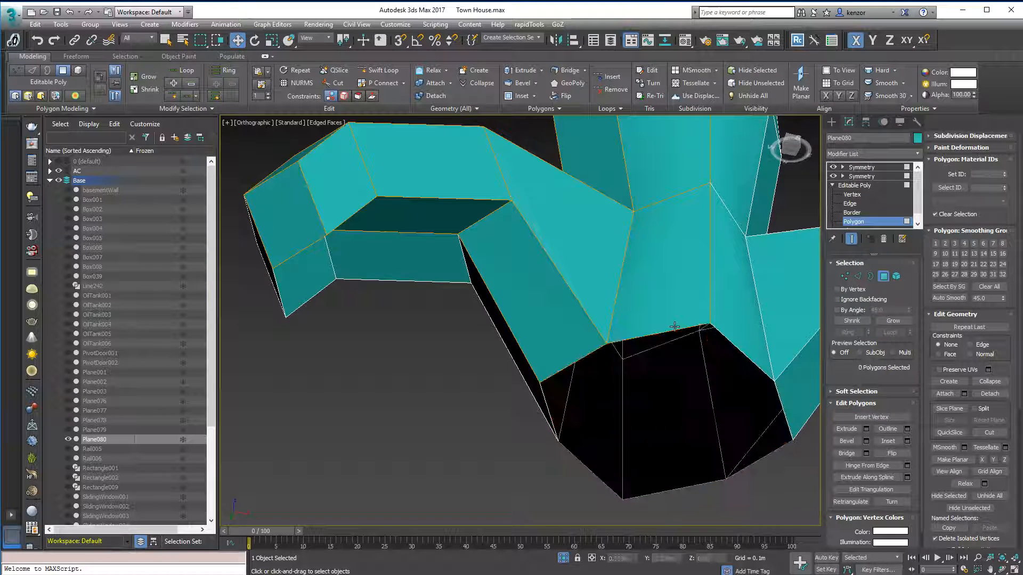
Reposition the front vertex at the side arm's upper bend and lower the two front vertices where the blade meets the arm
middle_click_drag(730, 306, 693, 415, "alt")
left_click(842, 276)
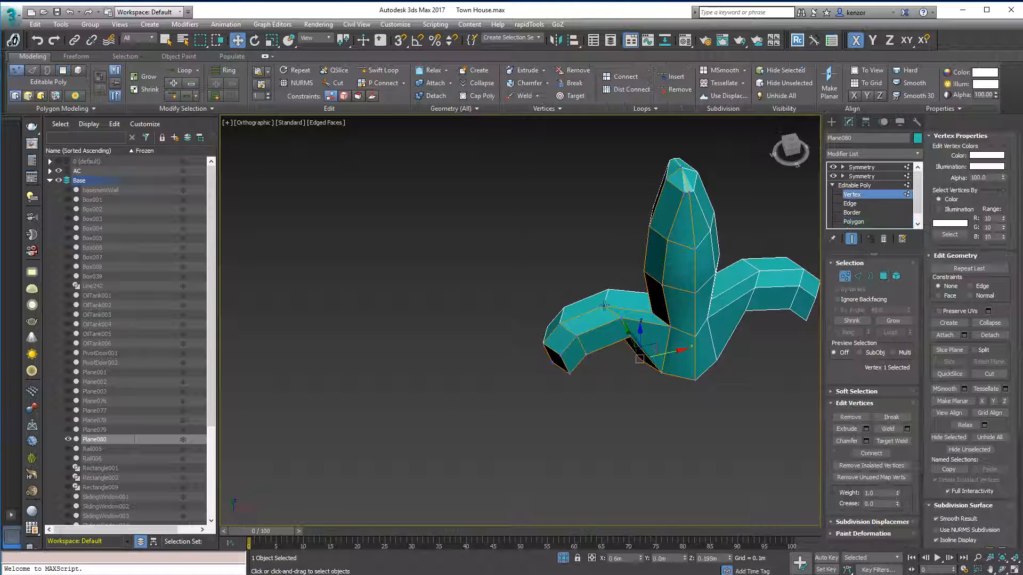
left_click(605, 308)
left_click_drag(625, 299, 644, 295)
middle_click_drag(643, 295, 769, 207, "alt")
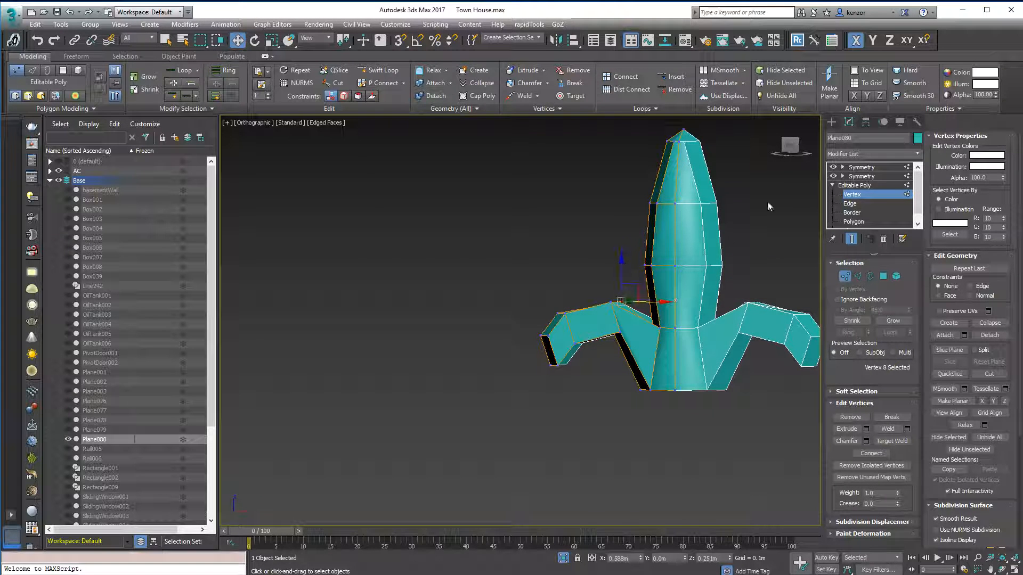
left_click(789, 149)
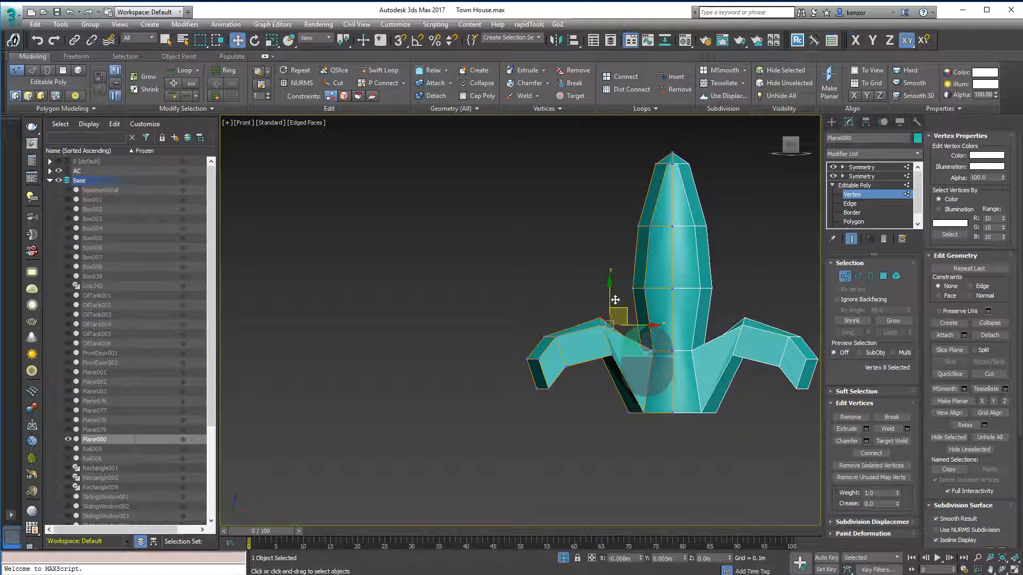
left_click_drag(615, 300, 605, 317)
mouse_move(648, 345)
left_mouse_down()
mouse_move(677, 358)
mouse_move(661, 330)
mouse_move(663, 343)
left_mouse_up()
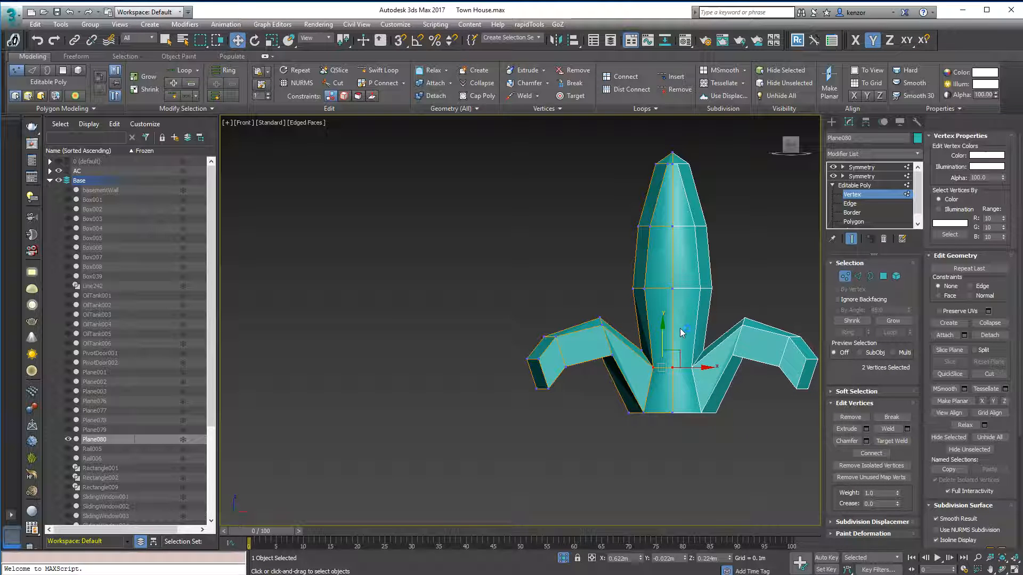
left_click(846, 277)
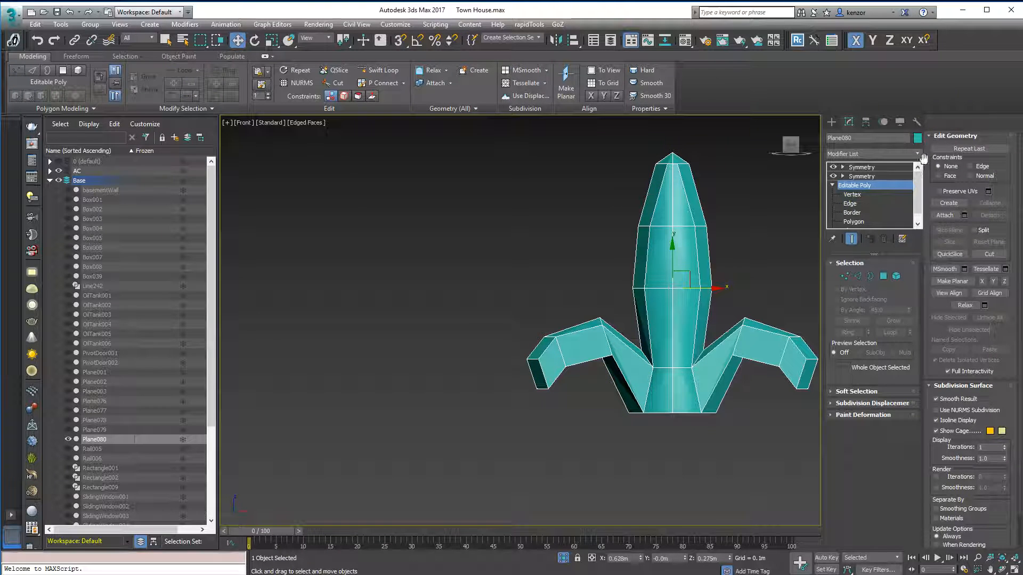
Add a TurboSmooth modifier above the two Symmetry modifiers to smooth the whole finial
left_click(884, 167)
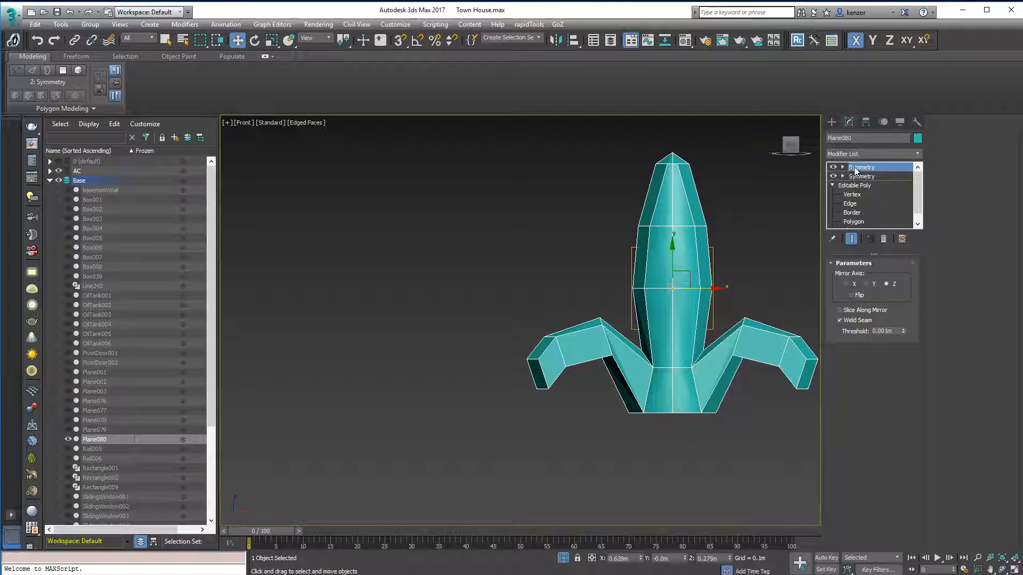
left_click(919, 153)
left_click_drag(917, 174, 941, 439)
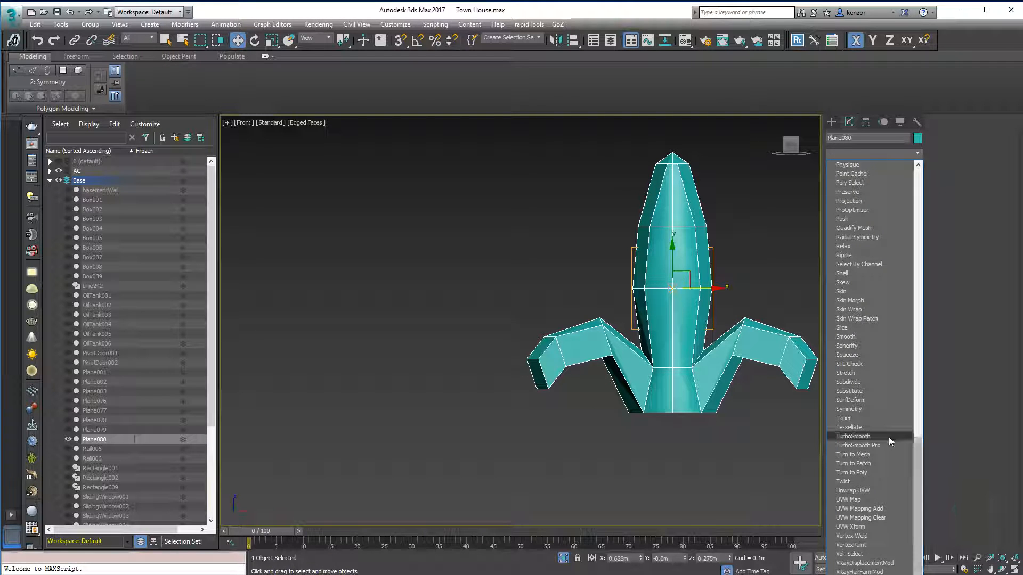
left_click(888, 436)
middle_click_drag(804, 283, 754, 310)
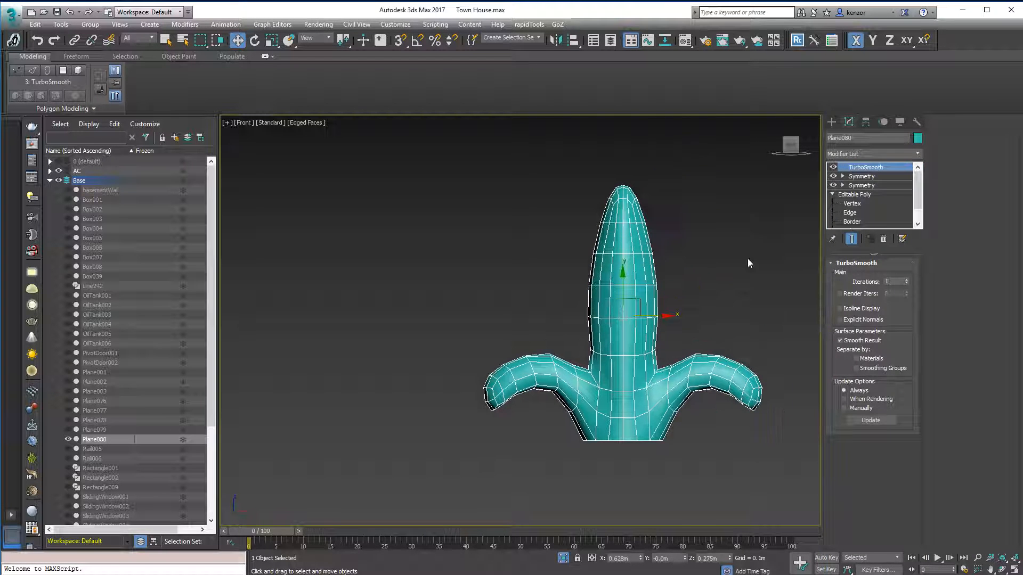
Try the TurboSmooth modifier between the two Symmetry modifiers, inspect the finial, and return it to the top of the stack
mouse_move(880, 167)
left_mouse_down()
mouse_move(878, 187)
mouse_move(880, 167)
left_mouse_up()
middle_click_drag(746, 285, 740, 249)
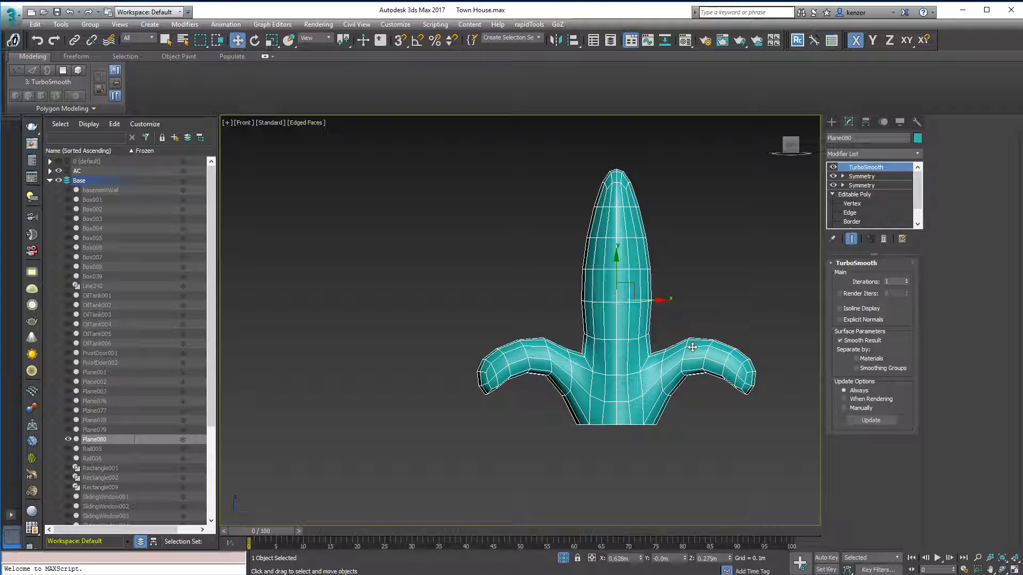
left_click_drag(896, 167, 893, 174)
middle_click_drag(665, 267, 692, 343, "alt")
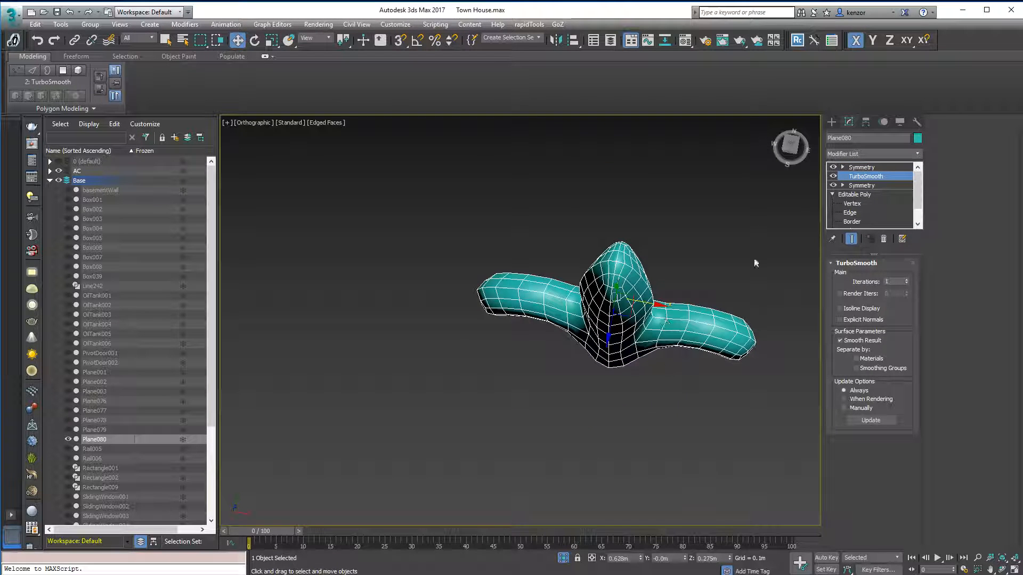
mouse_move(887, 175)
left_mouse_down()
mouse_move(887, 196)
mouse_move(890, 168)
left_mouse_up()
middle_click_drag(698, 260, 697, 211, "alt")
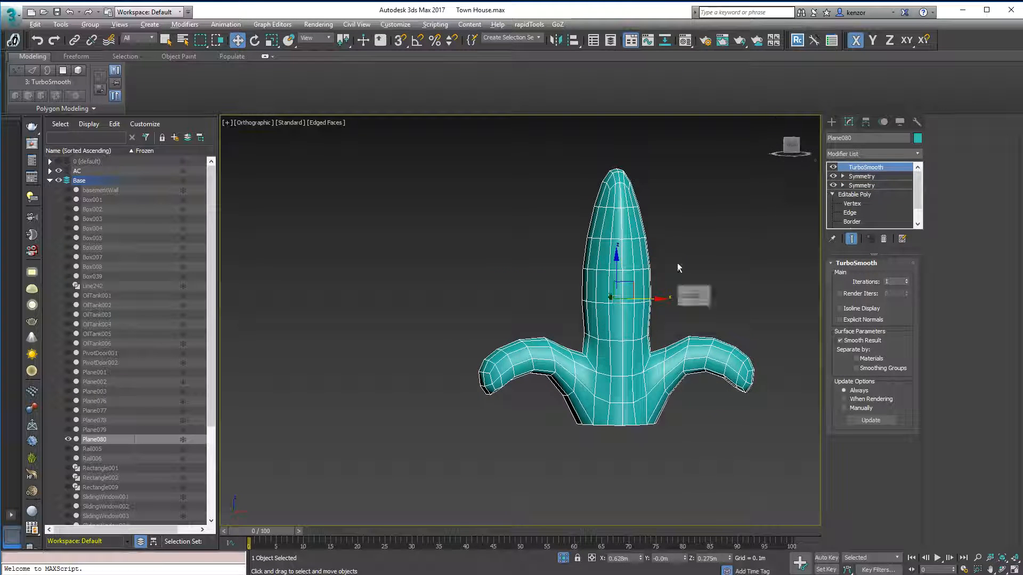
Turn TurboSmooth's visibility off and on again to compare the faceted and smoothed finial from several angles
middle_click_drag(678, 267, 714, 260, "alt")
left_click(834, 169)
middle_click_drag(746, 230, 765, 213, "alt")
left_click(834, 169)
middle_click_drag(713, 257, 737, 305, "alt")
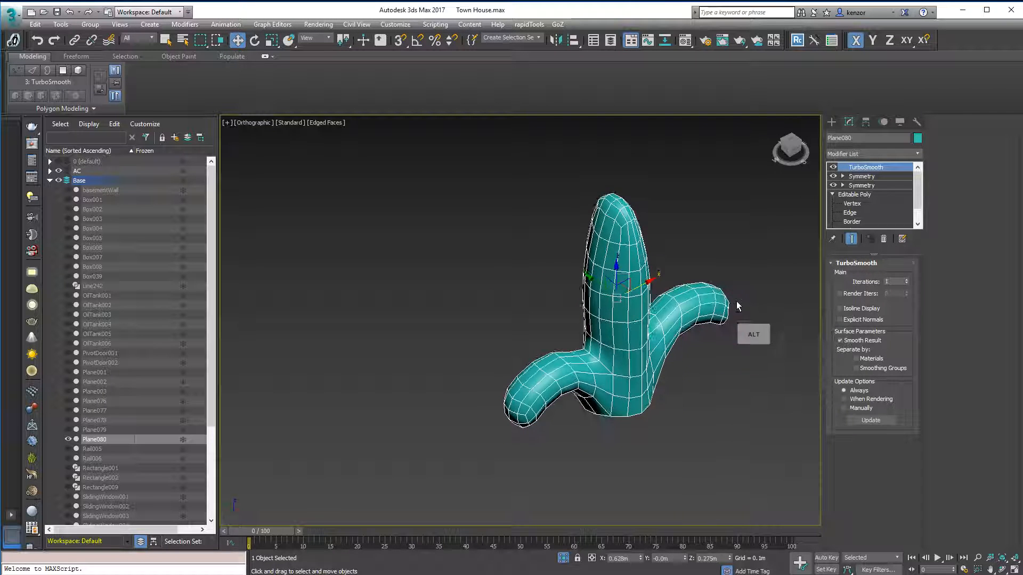
Insert an edge loop with Swift Loop around the lower blade, close to where it meets the side arm
left_click(854, 213)
middle_click_drag(729, 250, 697, 240, "alt")
scroll(697, 239, "up", 2)
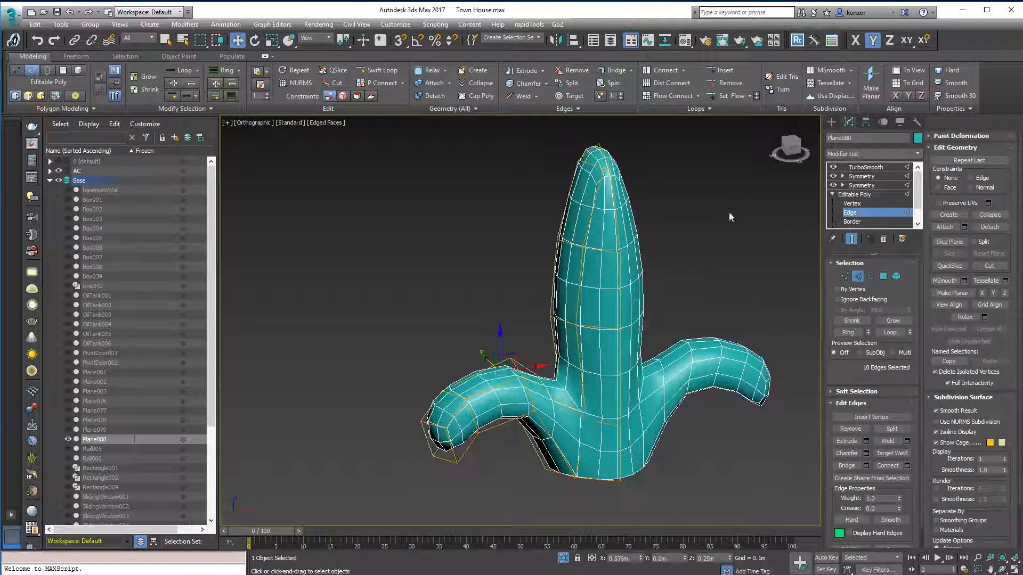
left_click(382, 70)
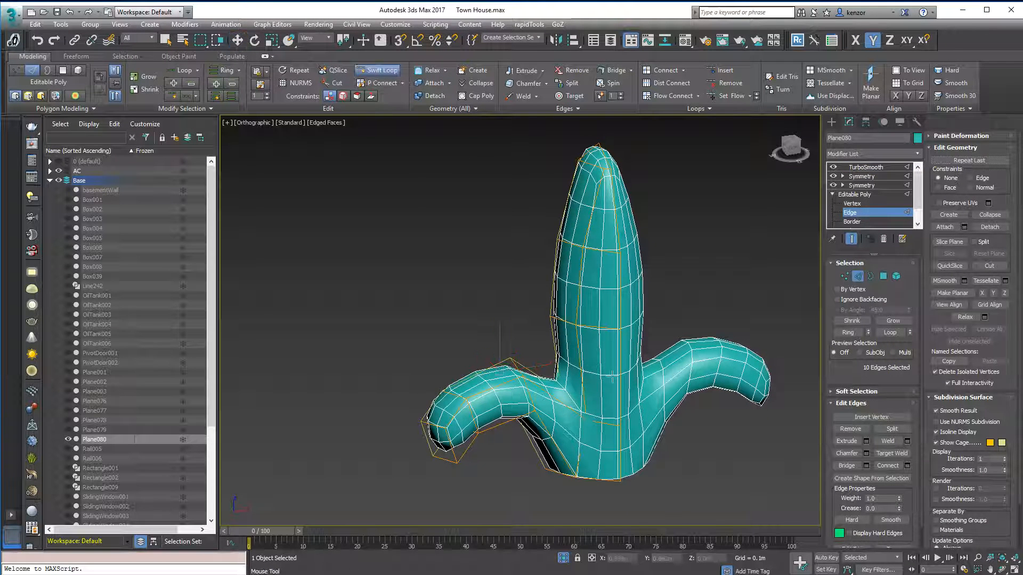
middle_click_drag(595, 399, 696, 336, "alt")
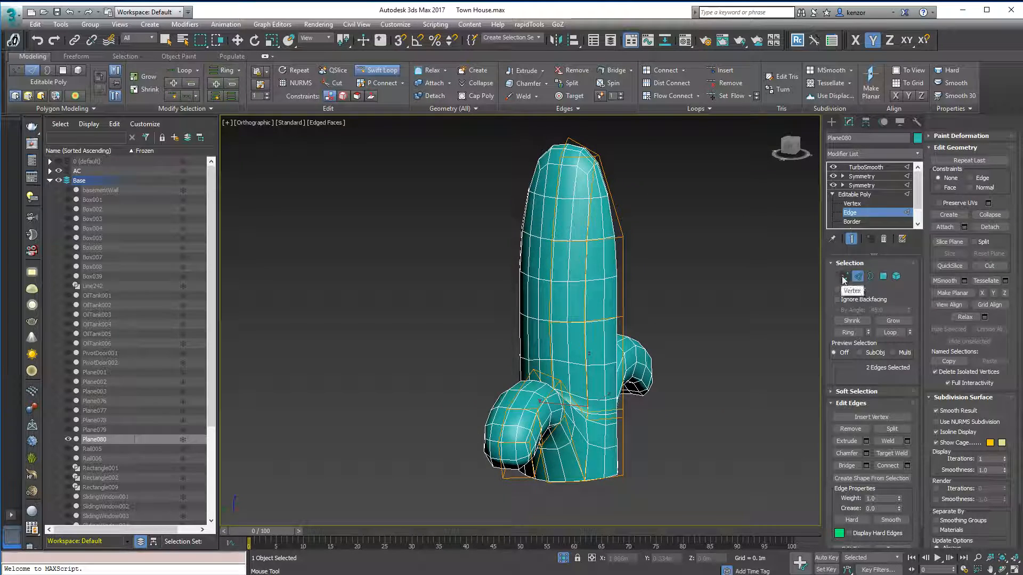
Move the four front centre vertices along the blade back along Y, and adjust the two vertices at its narrow base along Y
left_click(843, 277)
middle_click_drag(712, 293, 692, 367, "alt")
key("w")
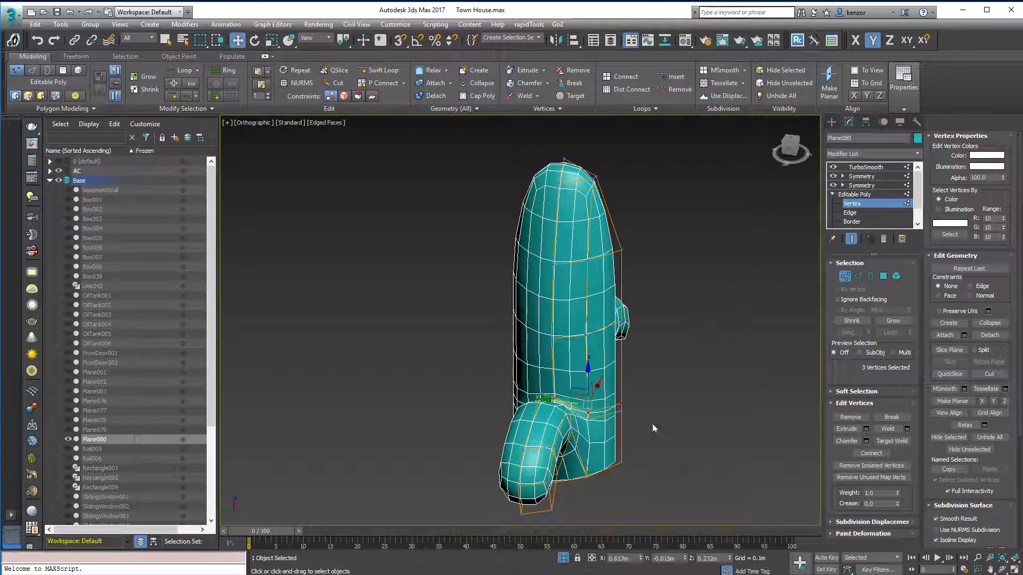
left_click_drag(619, 390, 618, 244)
left_click_drag(596, 343, 584, 344)
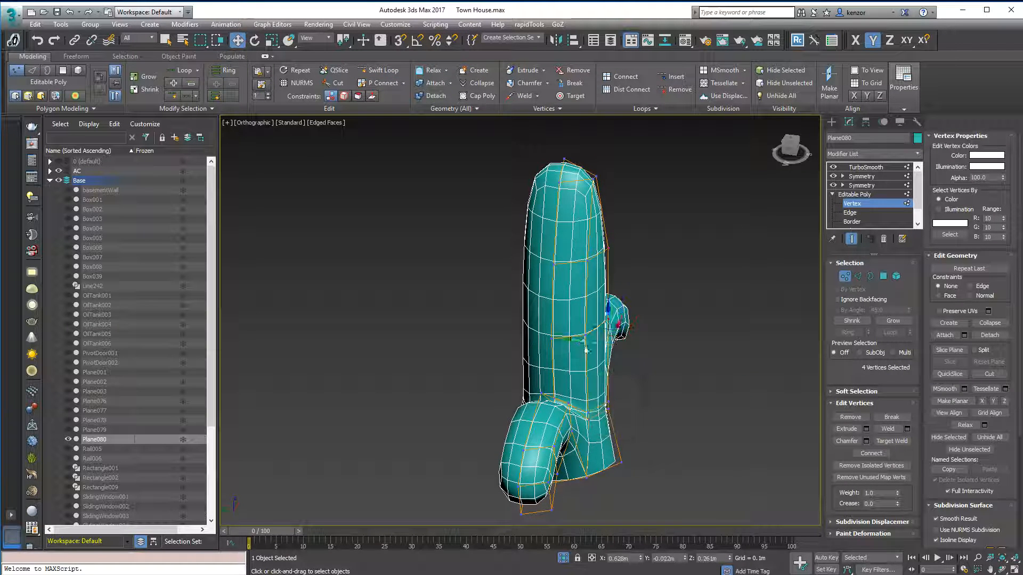
middle_click_drag(631, 384, 608, 408, "alt")
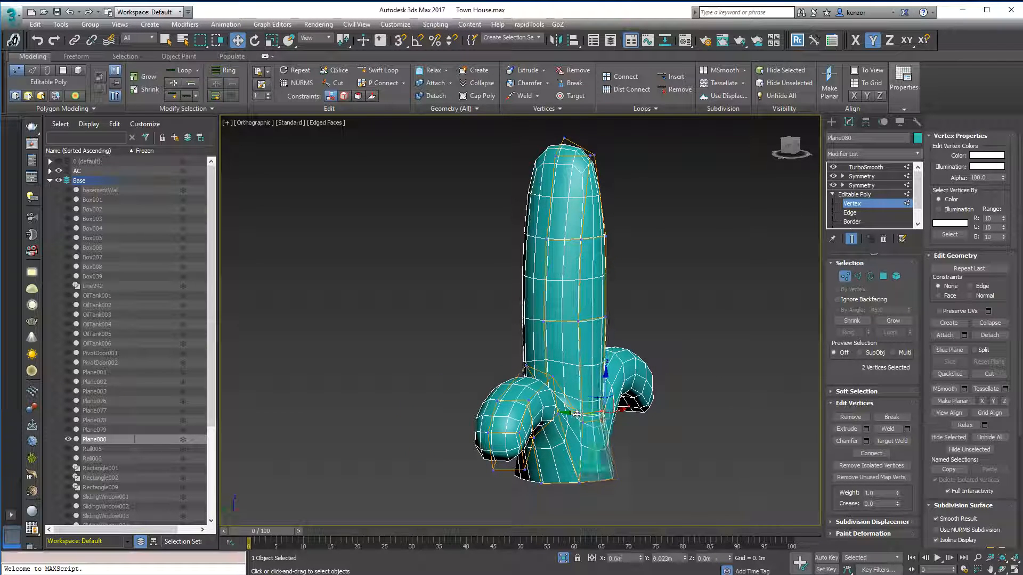
Move the two front centre vertices near the blade's tip in the YZ plane to refine the point, and finish vertex editing
middle_click_drag(575, 415, 608, 221, "alt")
scroll(618, 223, "up", 2)
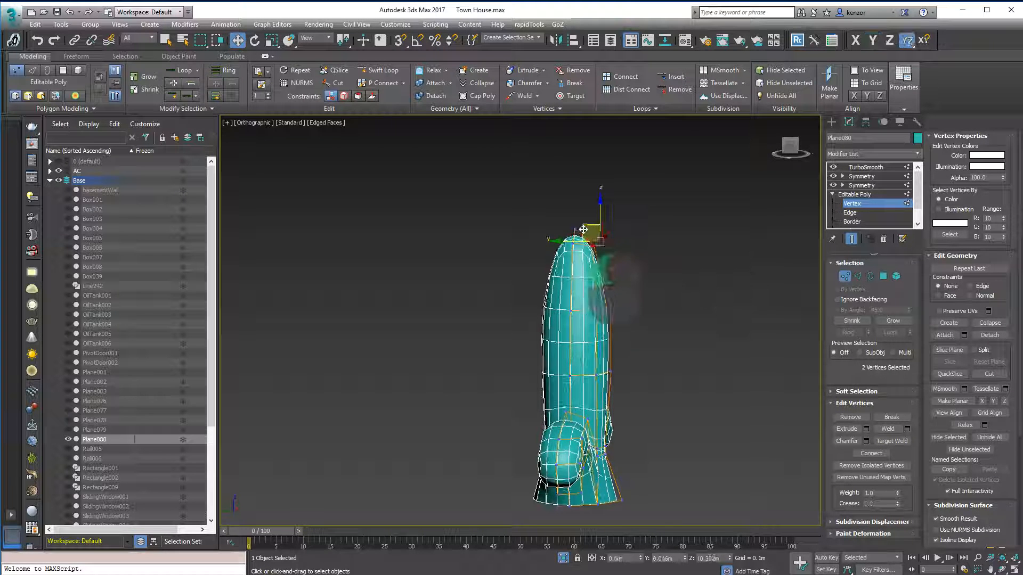
middle_click_drag(631, 304, 588, 326, "alt")
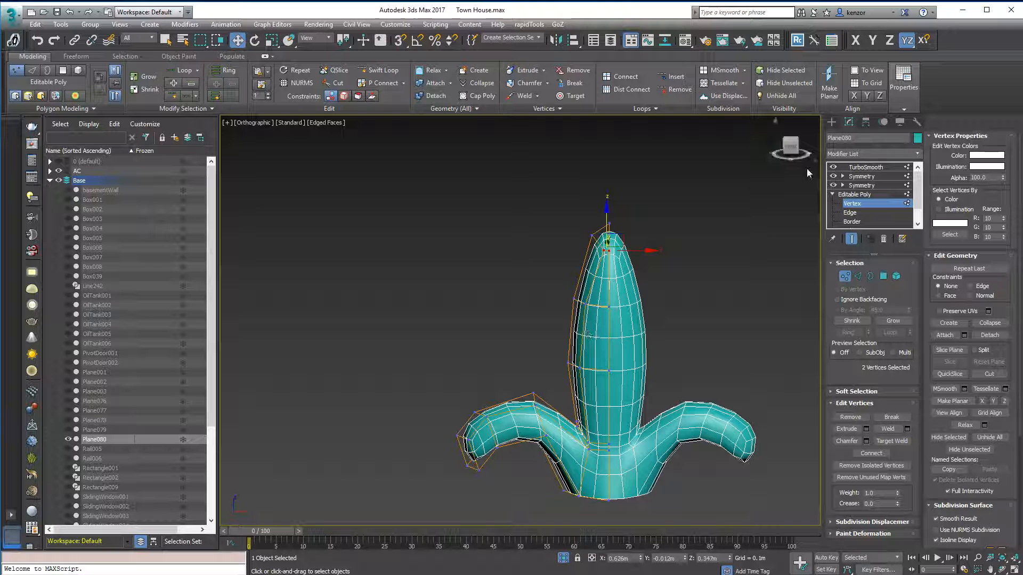
left_click(790, 151)
left_click(844, 276)
middle_click_drag(707, 276, 643, 215)
scroll(647, 221, "down", 2)
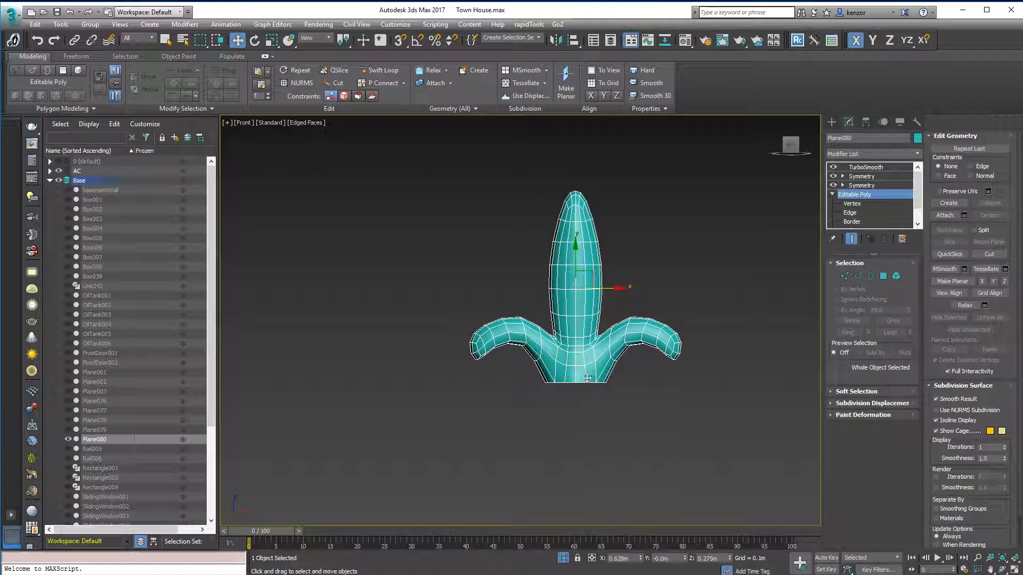